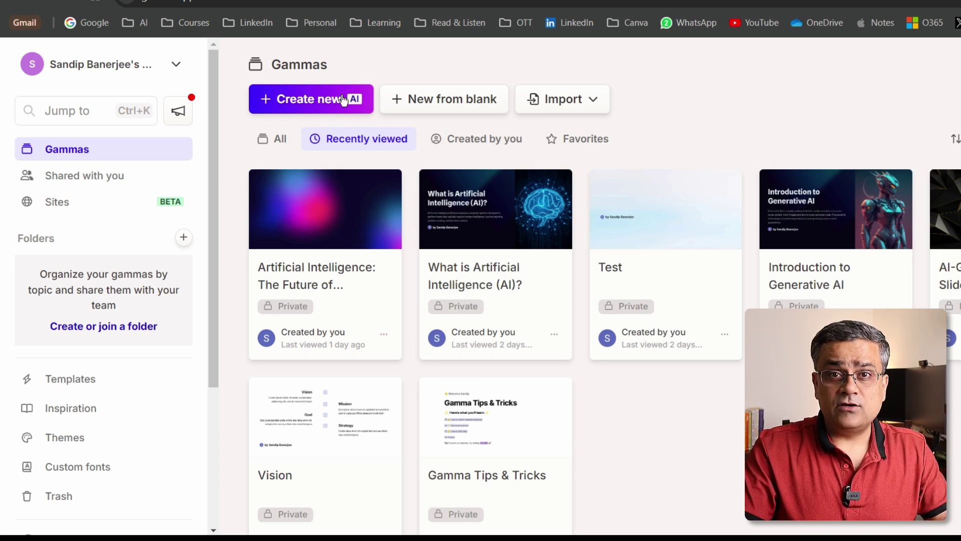
Create a blank Gamma document and start working in its empty second card.
{"action": "left_click", "coordinate": [423, 103]}
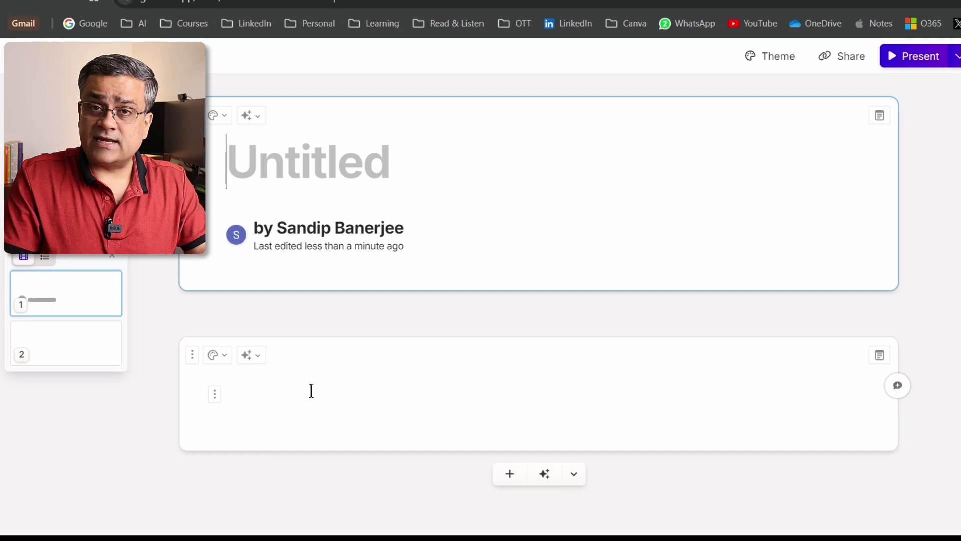
{"action": "left_click", "coordinate": [313, 390]}
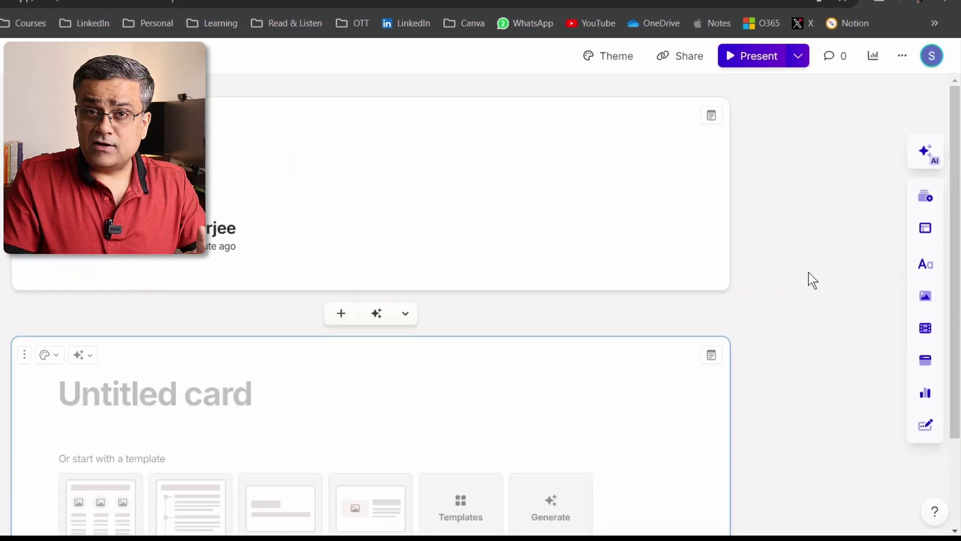
{"action": "left_click", "coordinate": [921, 230]}
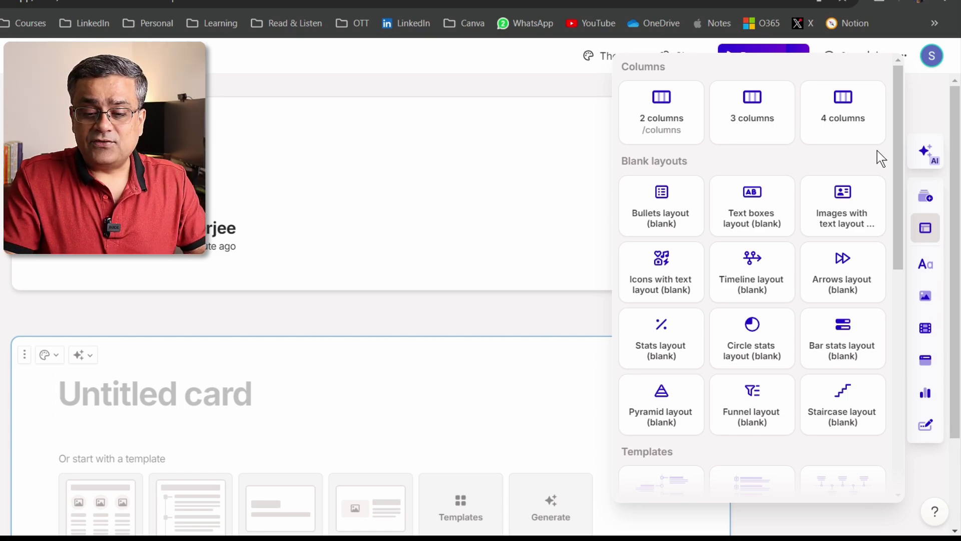
Insert the Photos with descriptions layout with a blank line above it, then edit the Vision photo.
{"action": "scroll", "coordinate": [877, 151], "scroll_direction": "down", "scroll_amount": 8}
{"action": "scroll", "coordinate": [877, 152], "scroll_direction": "down", "scroll_amount": 2}
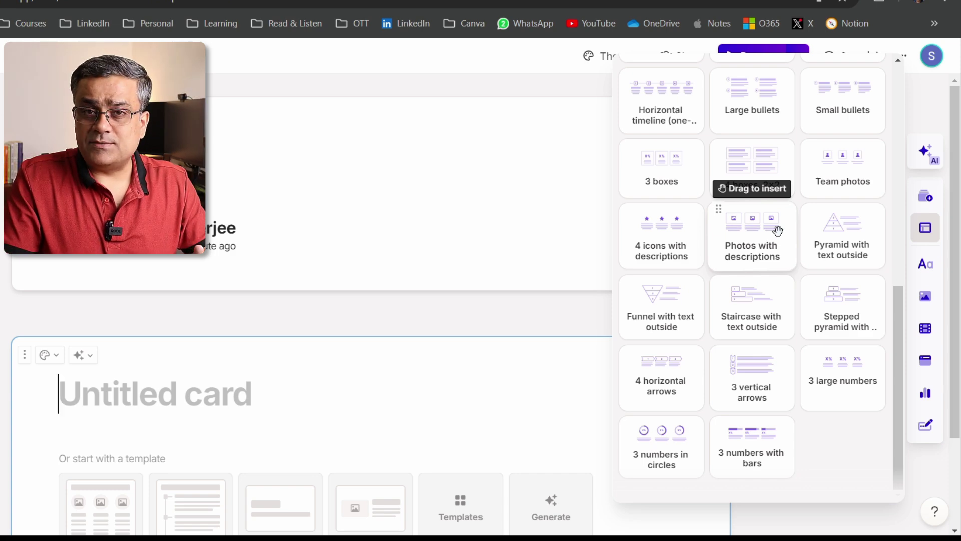
{"action": "left_click", "coordinate": [778, 230]}
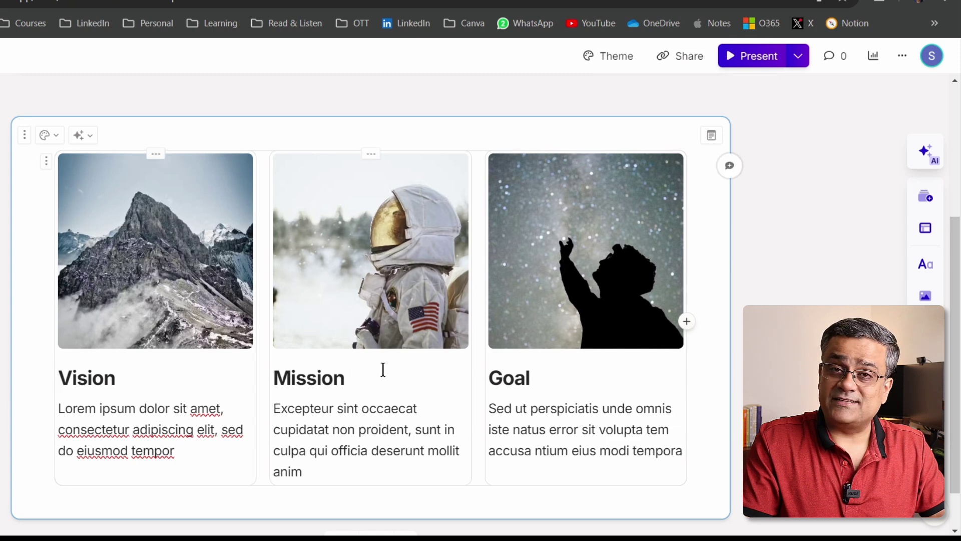
{"action": "key", "text": "Return"}
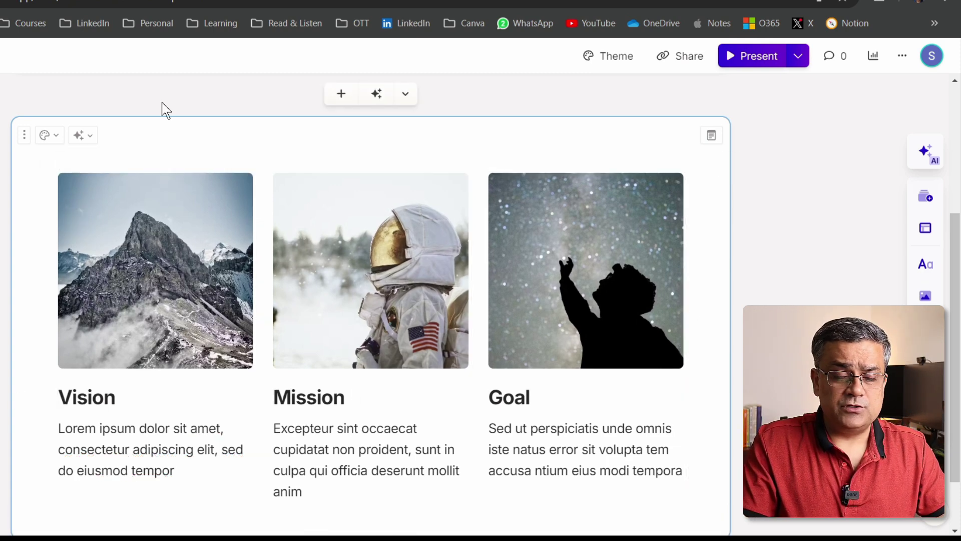
{"action": "left_click", "coordinate": [162, 242]}
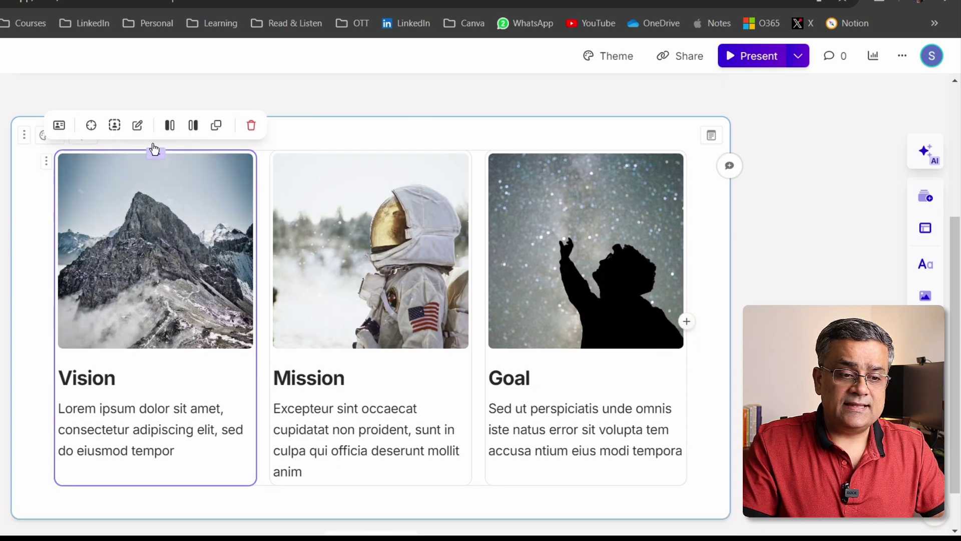
{"action": "left_click", "coordinate": [139, 129]}
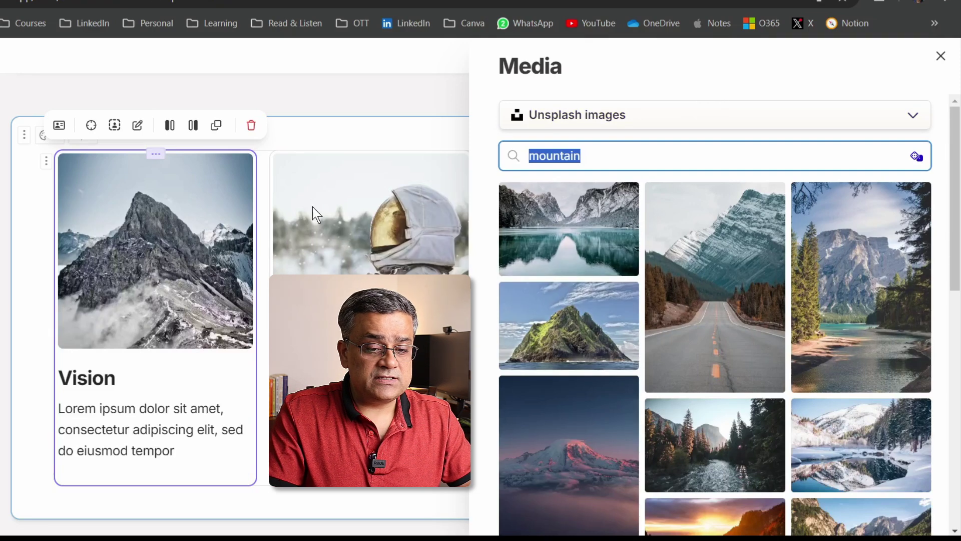
Replace the Vision photo with a sunset beach image found by searching Unsplash for 'Sea'.
{"action": "left_click", "coordinate": [578, 331]}
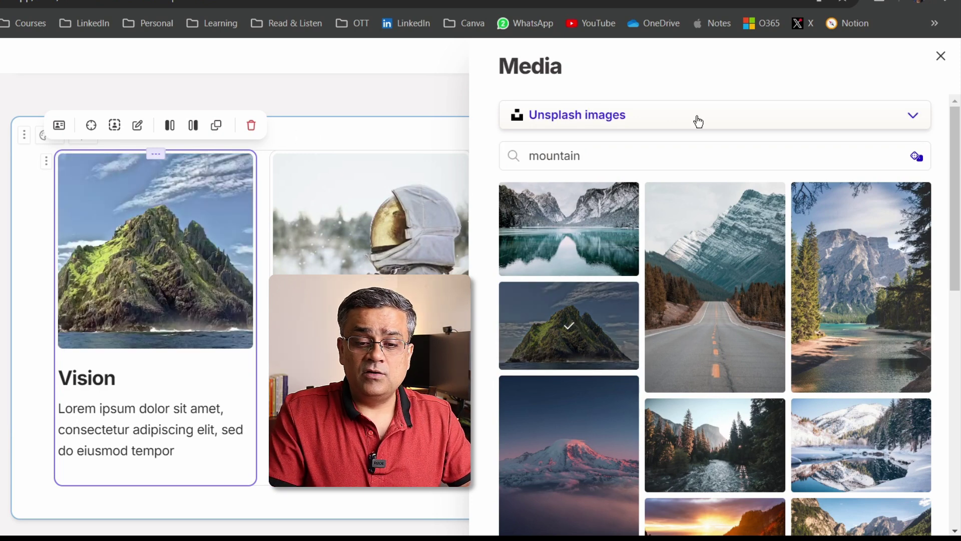
{"action": "left_click", "coordinate": [914, 119]}
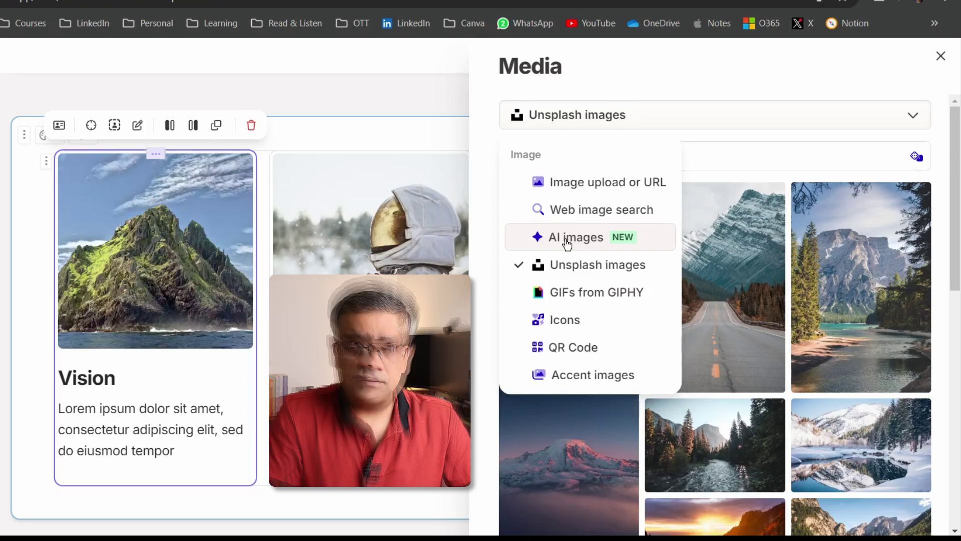
{"action": "left_click", "coordinate": [633, 61]}
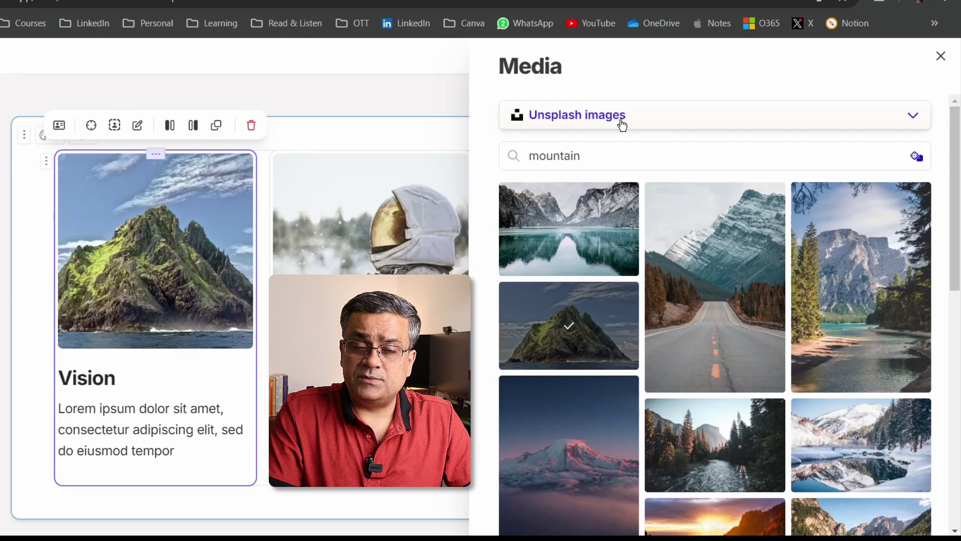
{"action": "left_click", "coordinate": [529, 151]}
{"action": "left_click_drag", "start_coordinate": [529, 151], "coordinate": [602, 154]}
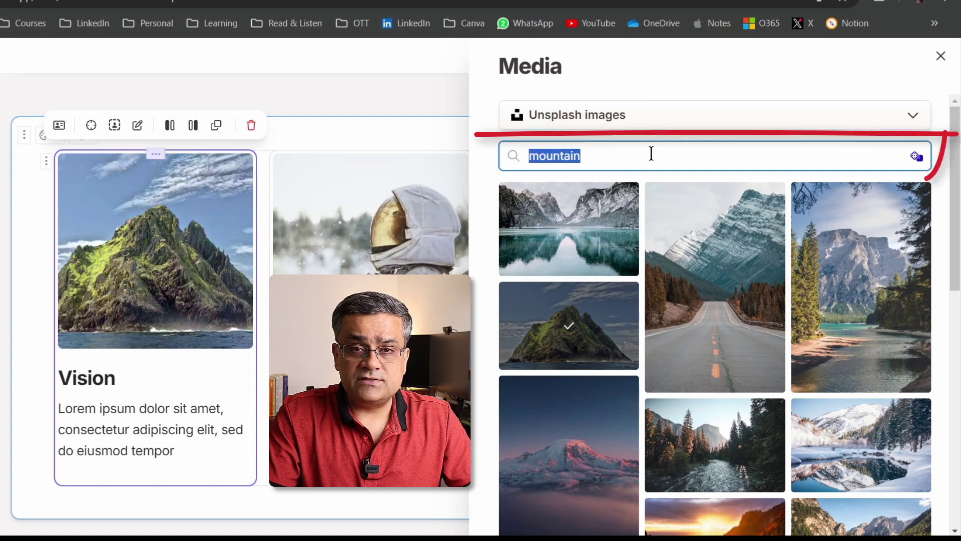
{"action": "type", "text": "Sea"}
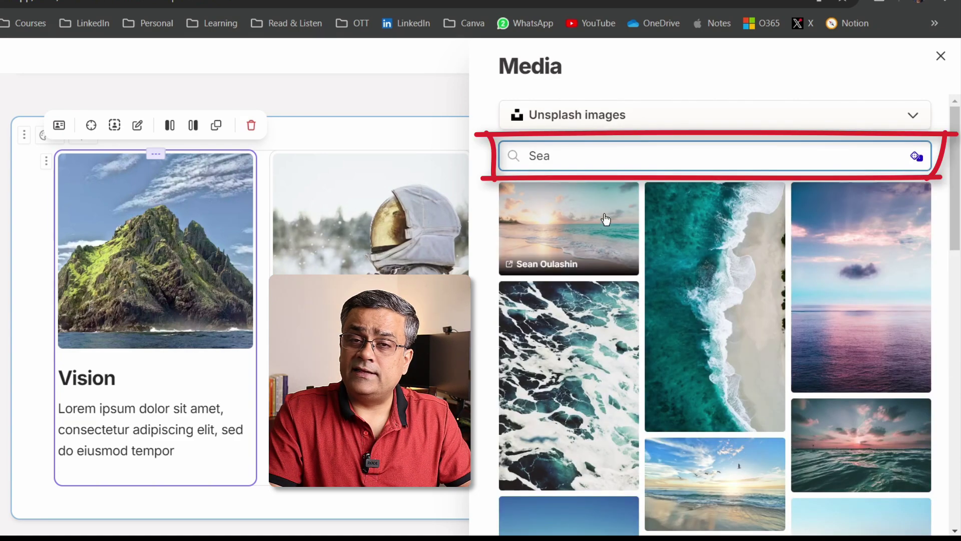
{"action": "left_click", "coordinate": [606, 219]}
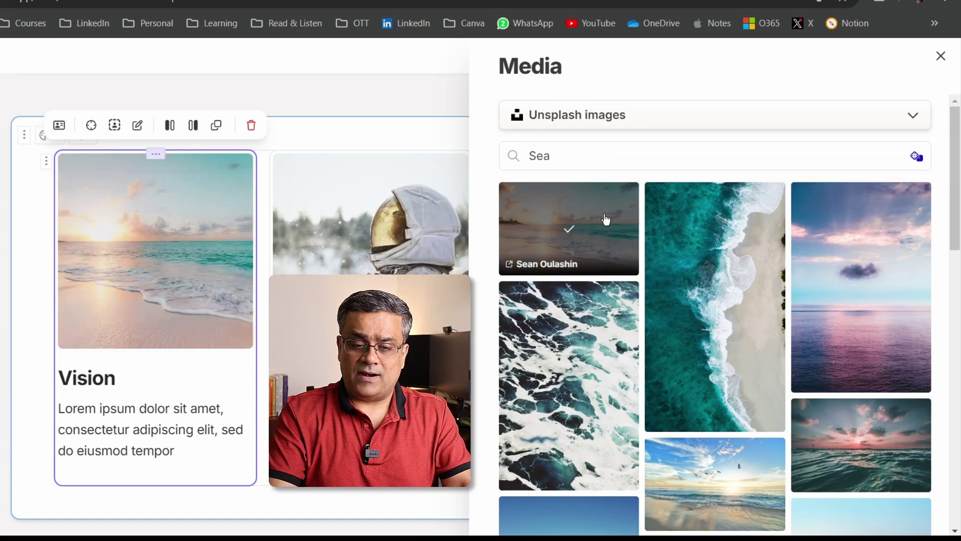
{"action": "left_click", "coordinate": [941, 56]}
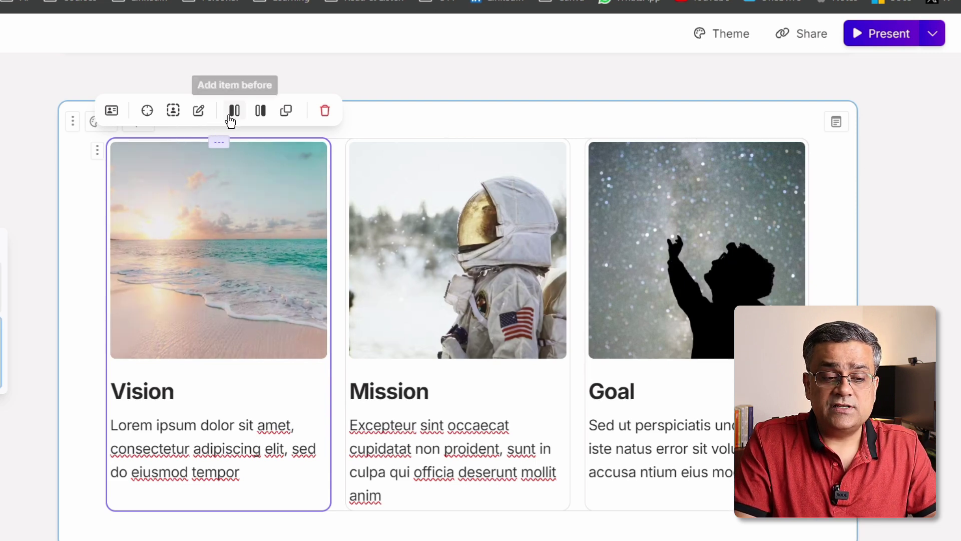
Add a blank line above the cards and give the card a Baby Blue colour.
{"action": "left_click", "coordinate": [225, 135]}
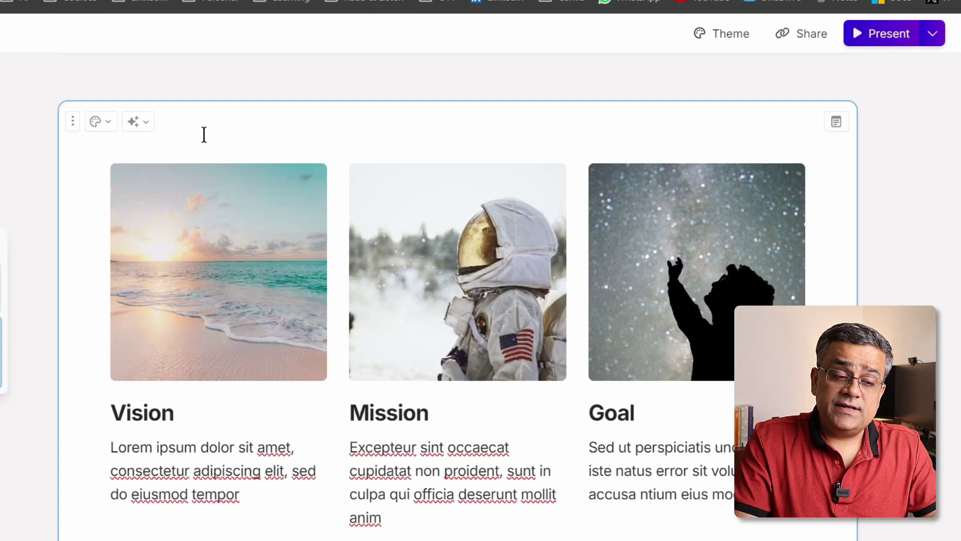
{"action": "left_click", "coordinate": [96, 123]}
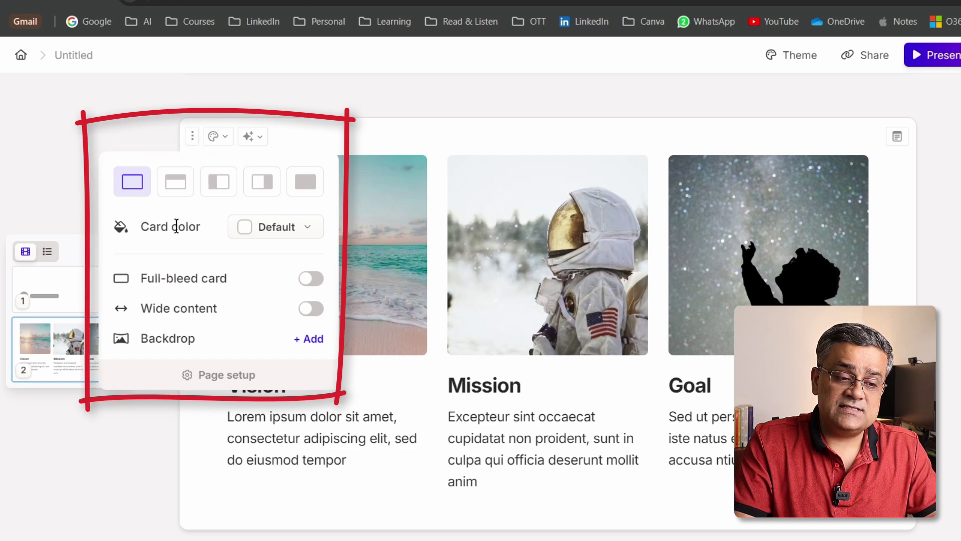
{"action": "left_click", "coordinate": [281, 231]}
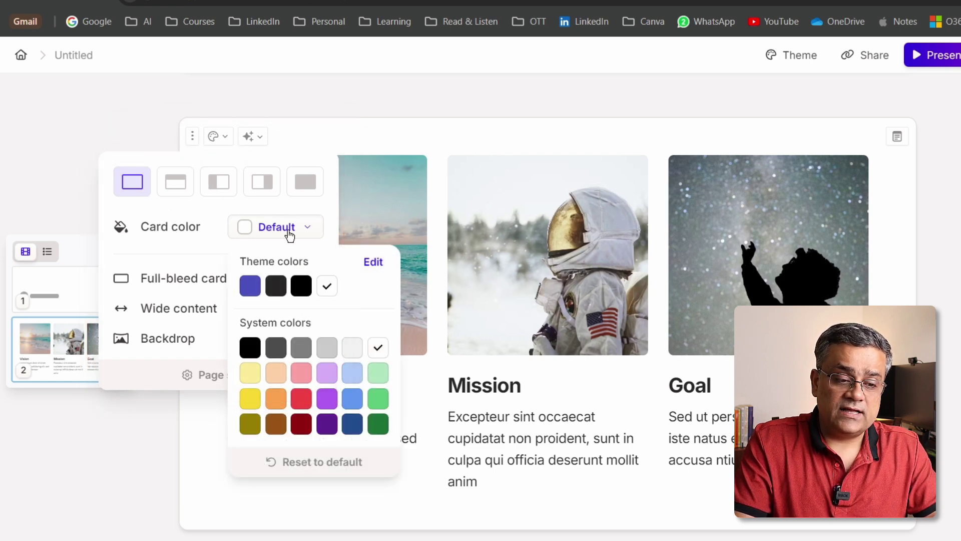
{"action": "left_click", "coordinate": [354, 376]}
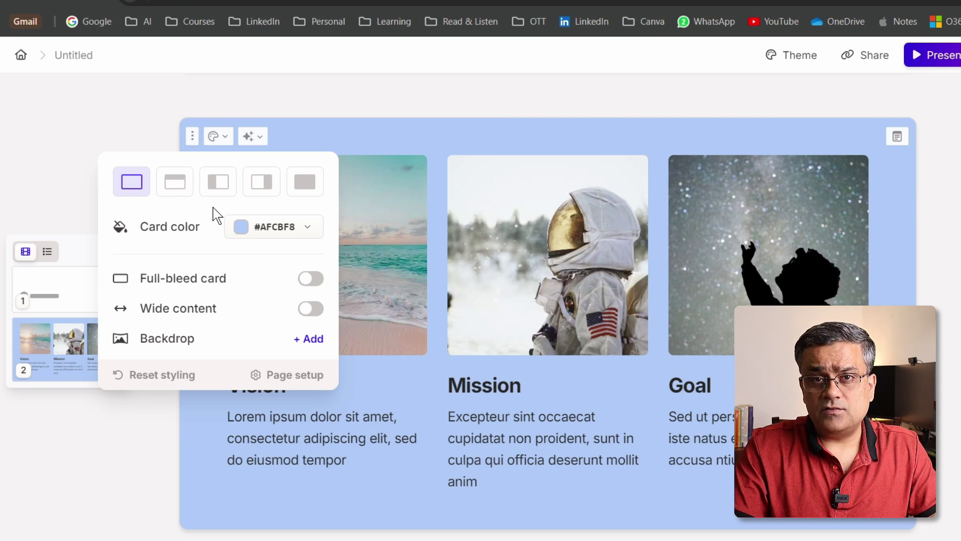
Switch the card to a background-image layout using a blue wave background.
{"action": "left_click", "coordinate": [312, 186]}
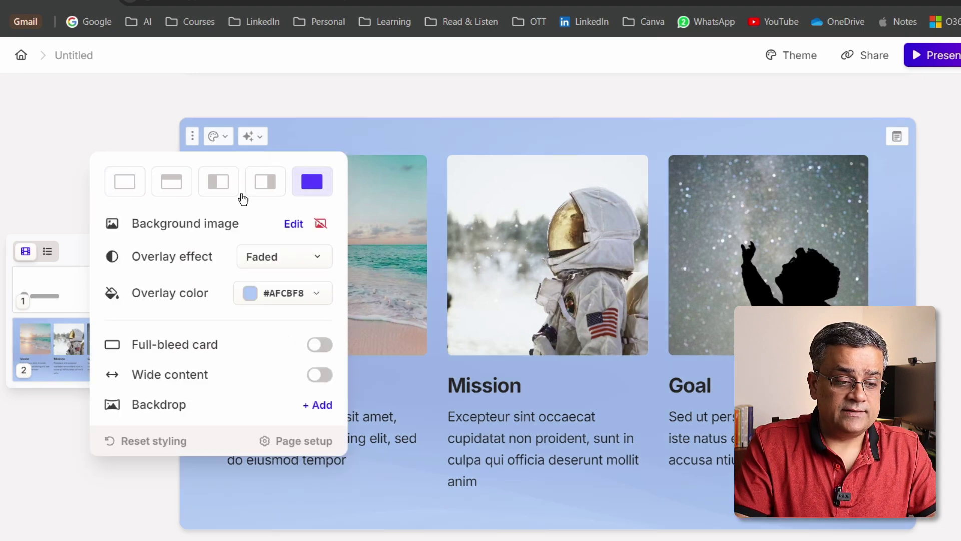
{"action": "left_click", "coordinate": [288, 224]}
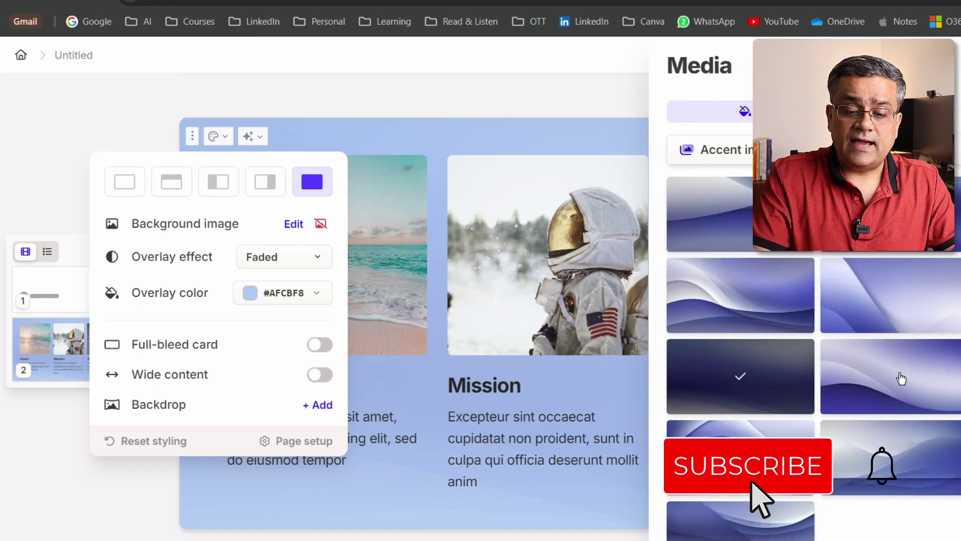
{"action": "left_click", "coordinate": [756, 301]}
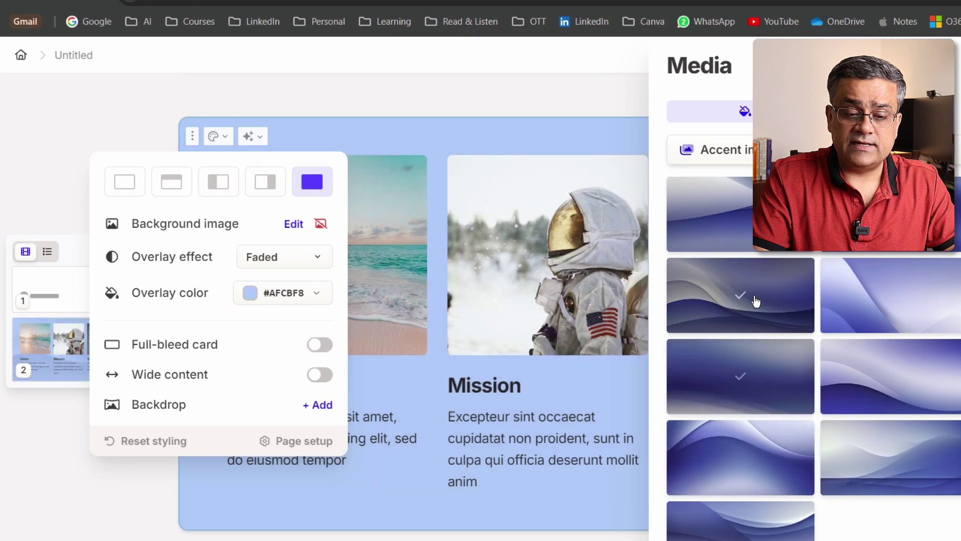
{"action": "left_click", "coordinate": [375, 95]}
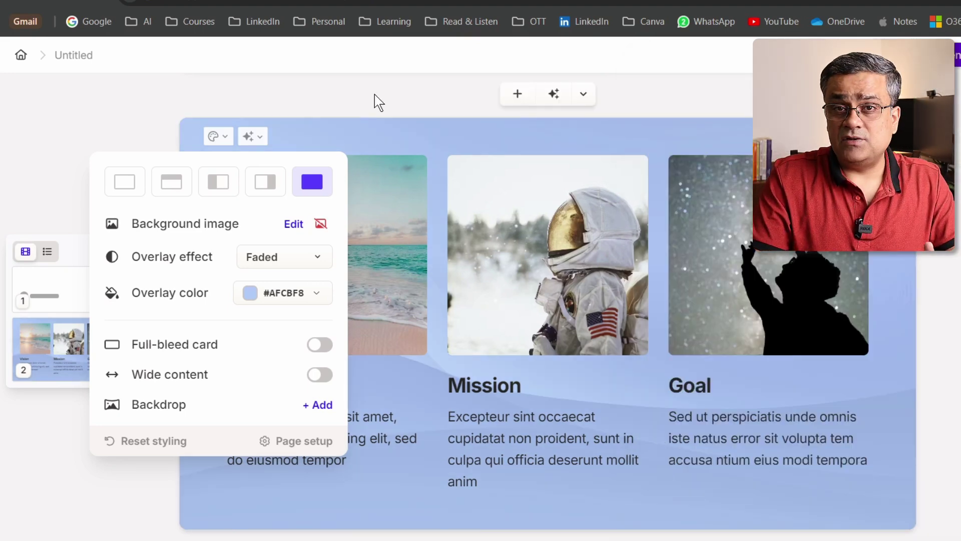
{"action": "left_click", "coordinate": [375, 94]}
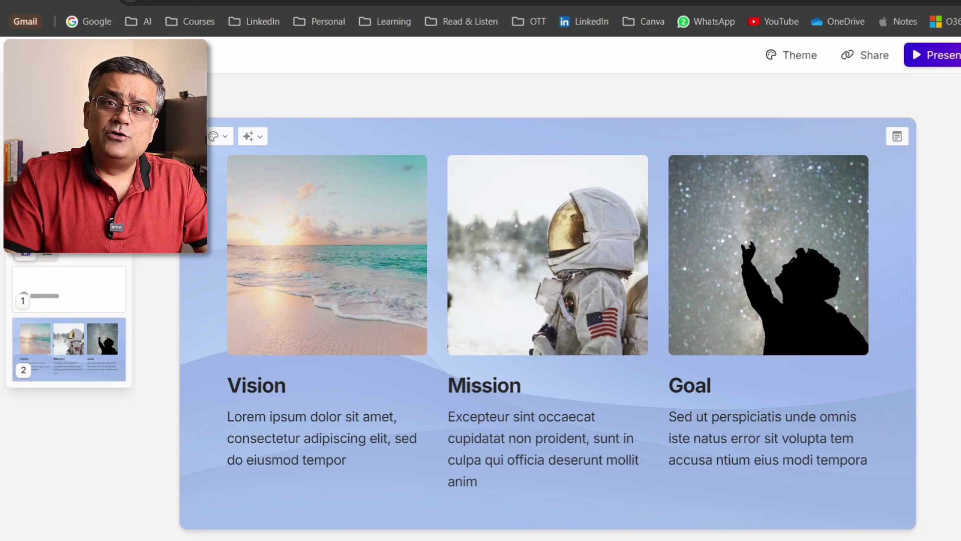
Add a blank third card and fill it with the two-column Vertical timeline template.
{"action": "scroll", "coordinate": [518, 505], "scroll_direction": "down", "scroll_amount": 1}
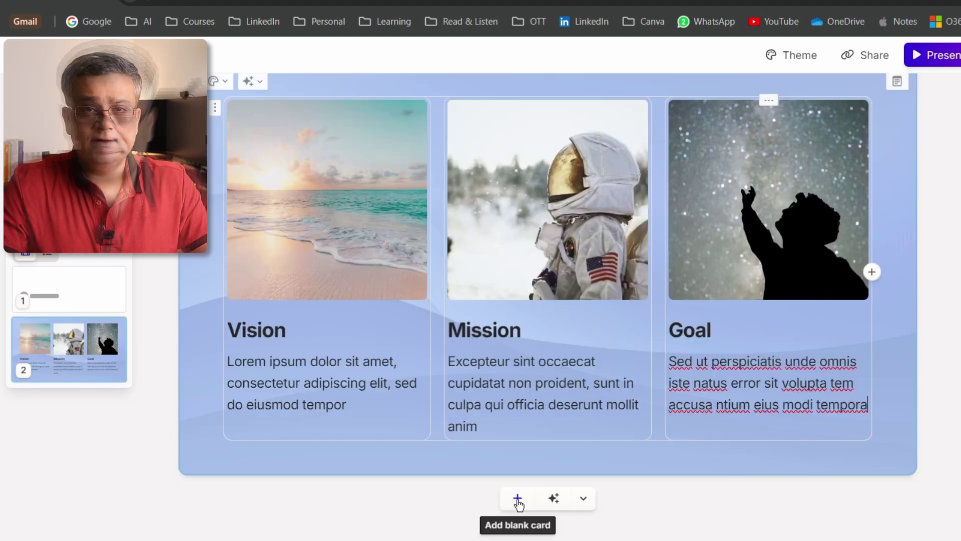
{"action": "left_click", "coordinate": [518, 500]}
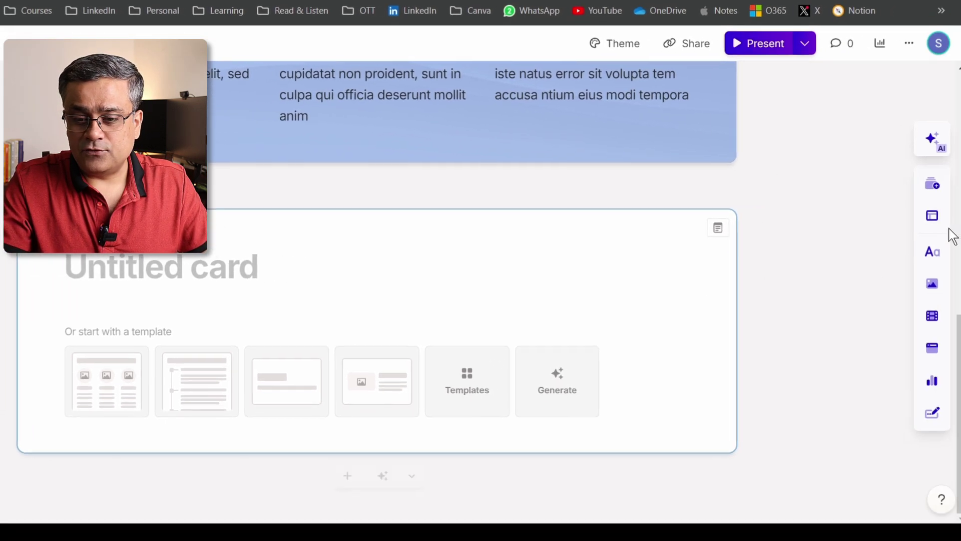
{"action": "left_click", "coordinate": [927, 217]}
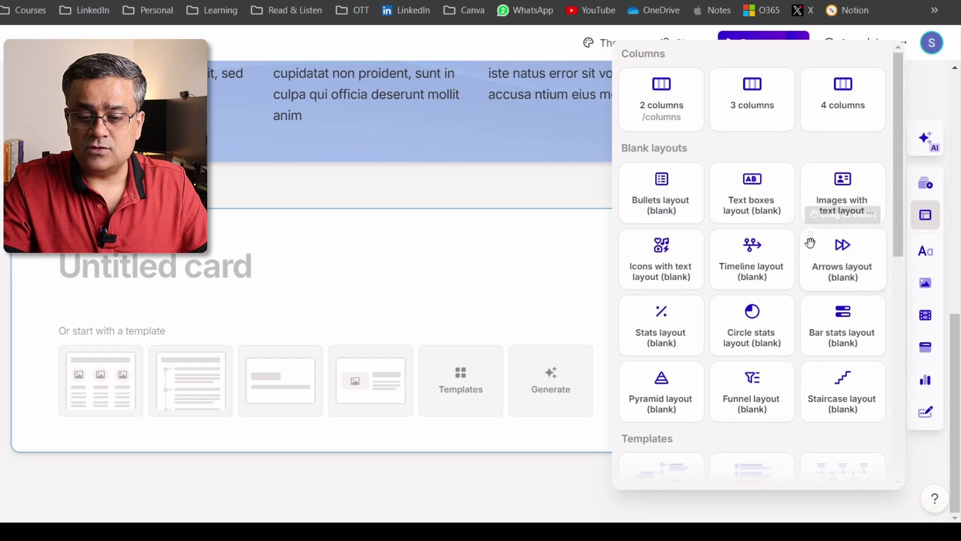
{"action": "scroll", "coordinate": [785, 143], "scroll_direction": "down", "scroll_amount": 8}
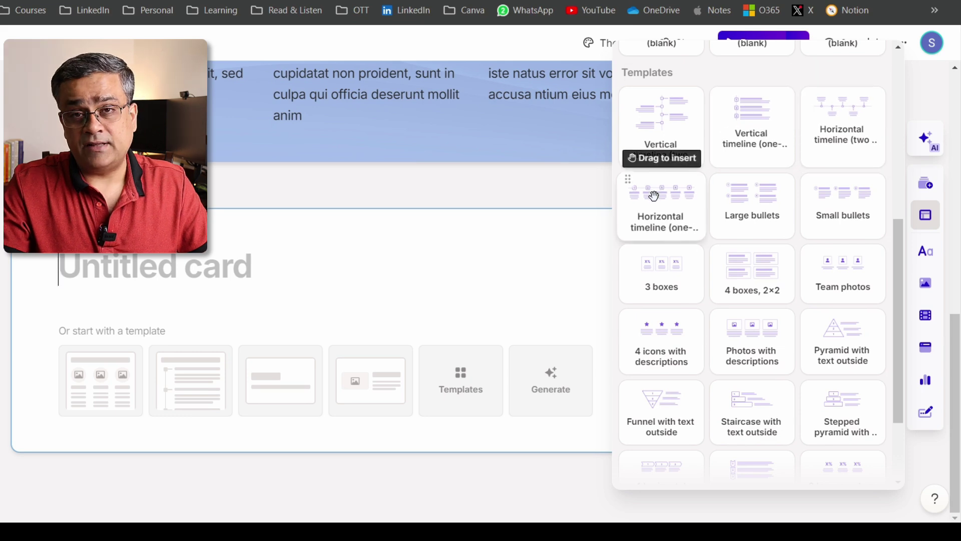
{"action": "left_click", "coordinate": [672, 116]}
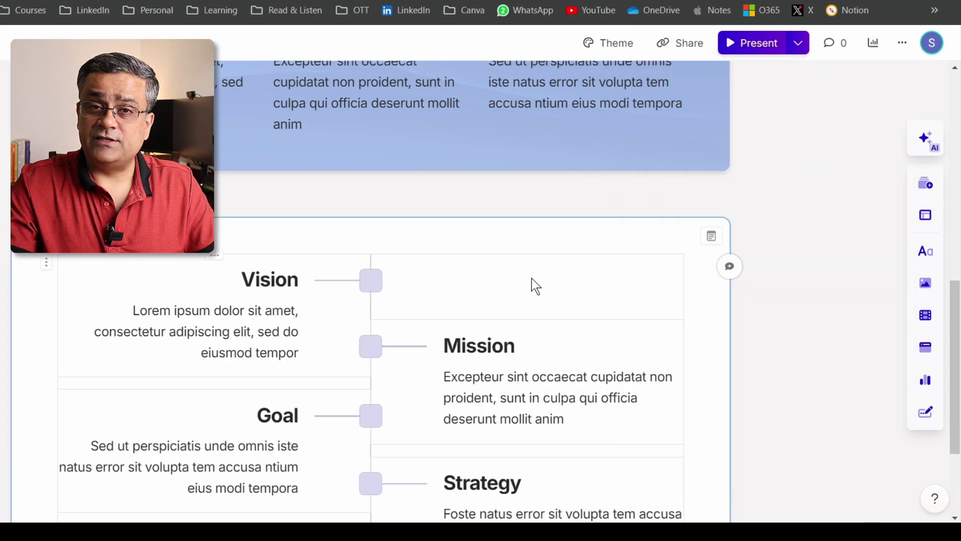
Scroll to the empty card and drag the Donut chart from Charts & diagrams toward it.
{"action": "scroll", "coordinate": [533, 286], "scroll_direction": "down", "scroll_amount": 3}
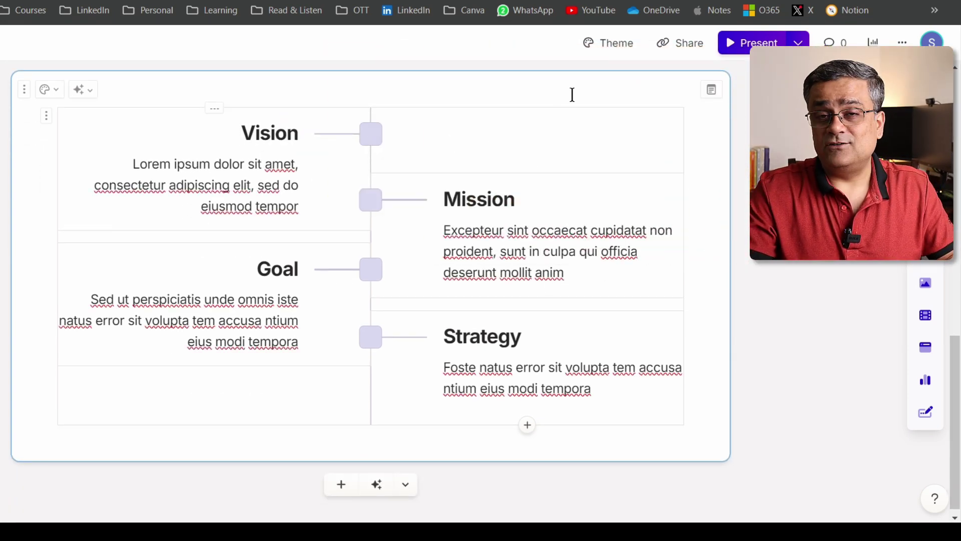
{"action": "scroll", "coordinate": [869, 376], "scroll_direction": "down", "scroll_amount": 3}
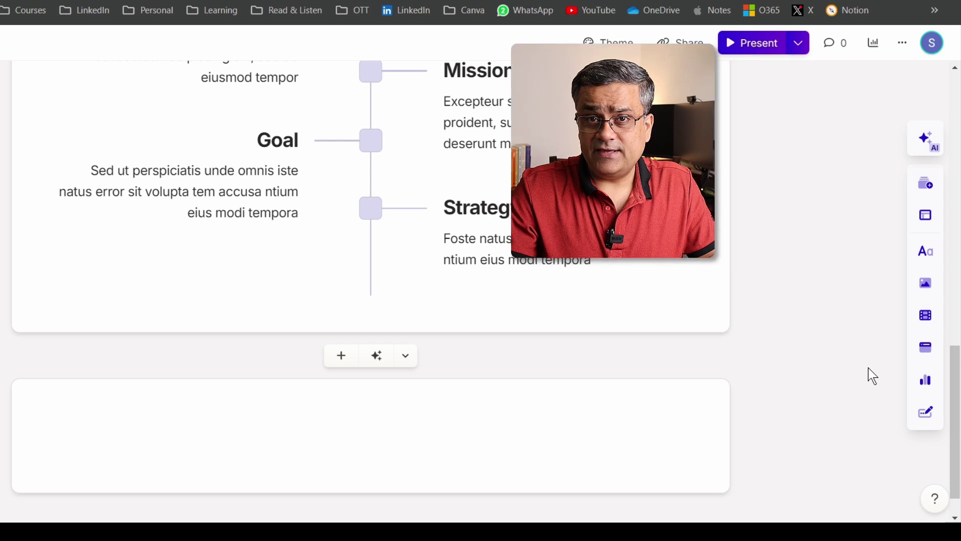
{"action": "left_click", "coordinate": [926, 383]}
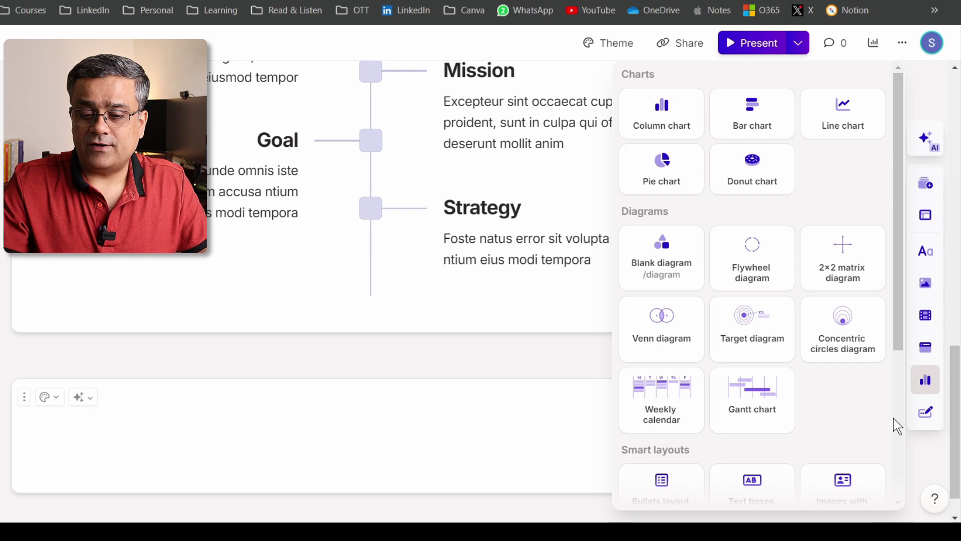
{"action": "scroll", "coordinate": [904, 270], "scroll_direction": "down", "scroll_amount": 3}
{"action": "scroll", "coordinate": [897, 173], "scroll_direction": "up", "scroll_amount": 3}
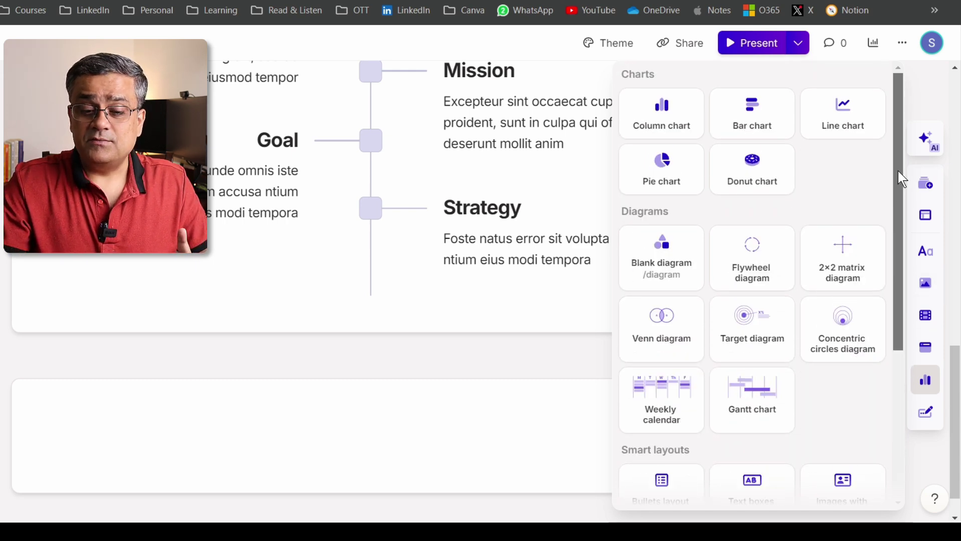
{"action": "left_click_drag", "start_coordinate": [752, 159], "coordinate": [444, 443]}
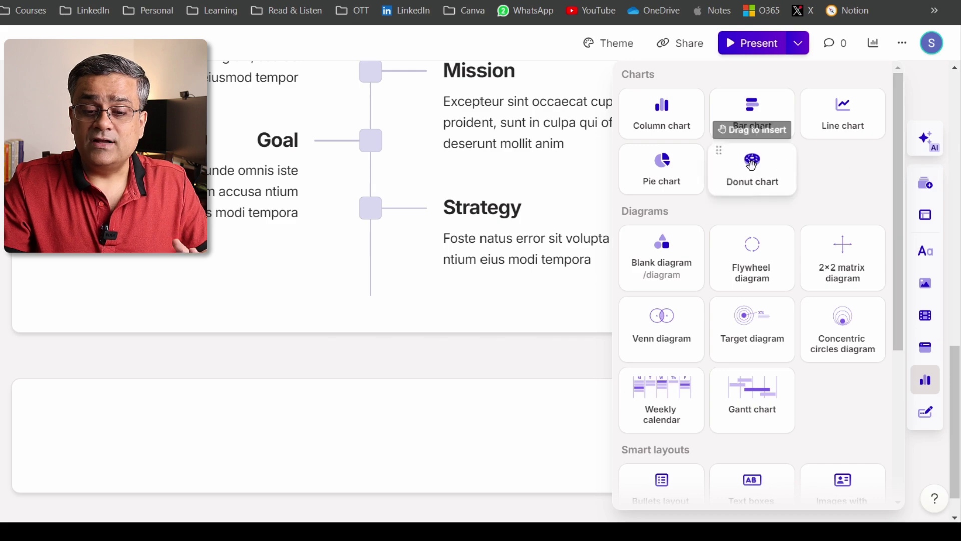
Drop the Glazed 7, Chocolate 12, Jelly 11 donut chart into the card with the Complement colour scheme.
{"action": "left_click_drag", "start_coordinate": [515, 443], "coordinate": [515, 447]}
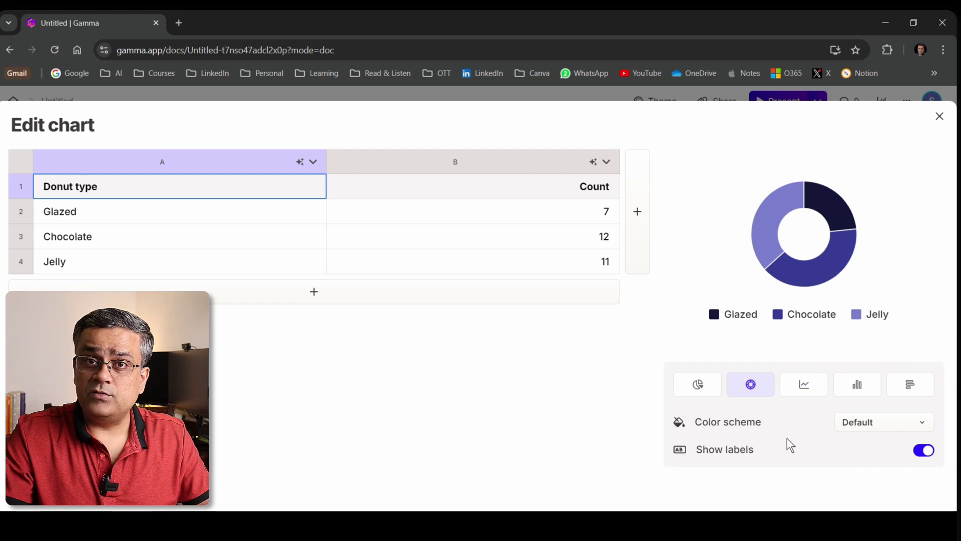
{"action": "left_click", "coordinate": [917, 427]}
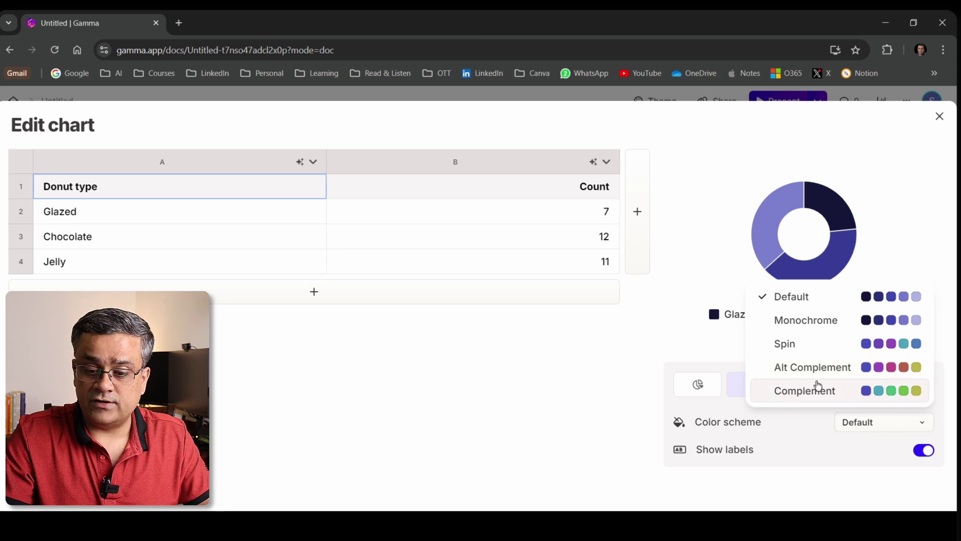
{"action": "left_click", "coordinate": [854, 393]}
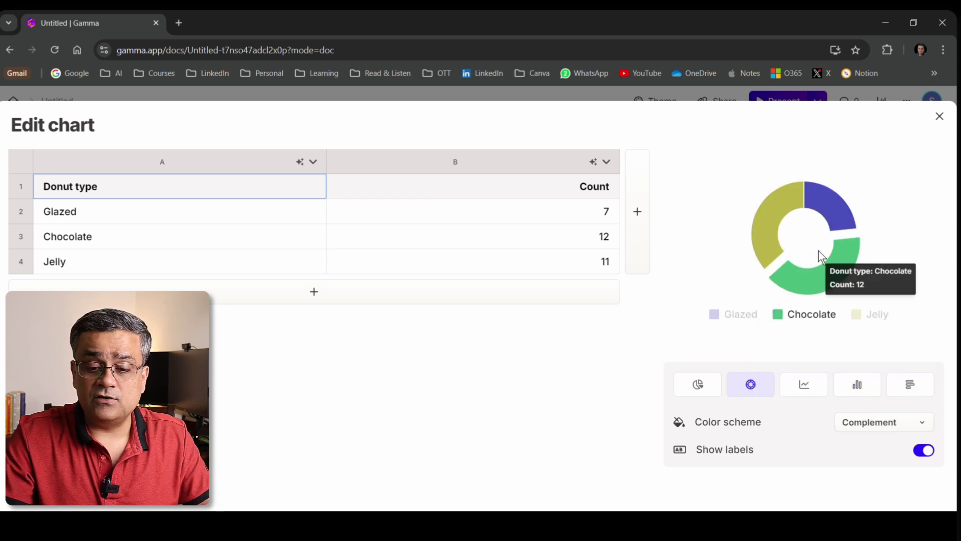
{"action": "mouse_move", "coordinate": [787, 202]}
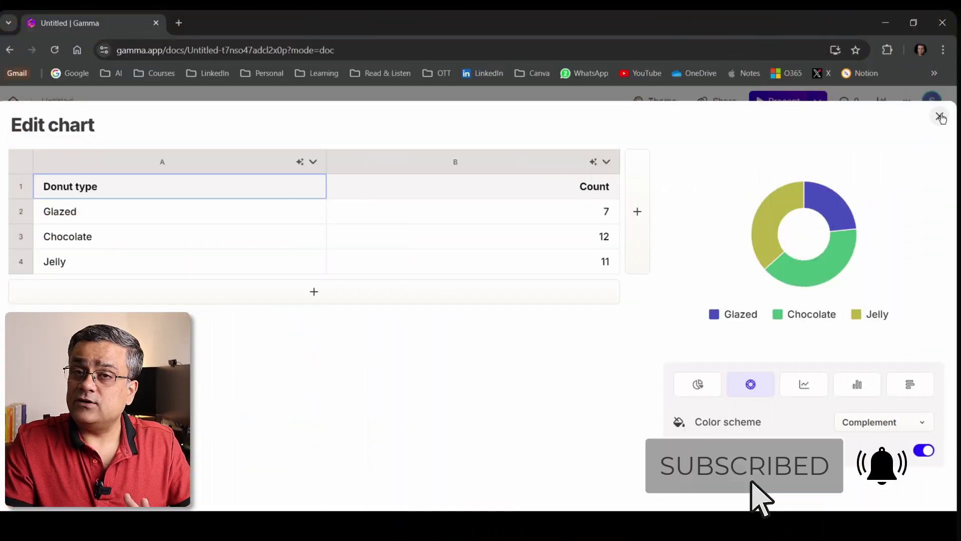
Close the chart editor and scroll down to the blank card below the donut chart.
{"action": "left_click", "coordinate": [939, 118]}
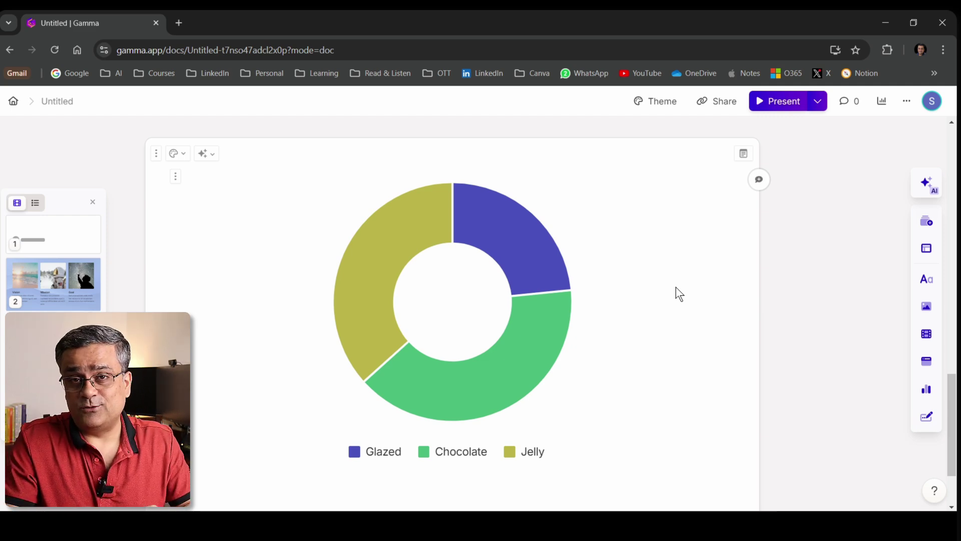
{"action": "scroll", "coordinate": [714, 399], "scroll_direction": "down", "scroll_amount": 2}
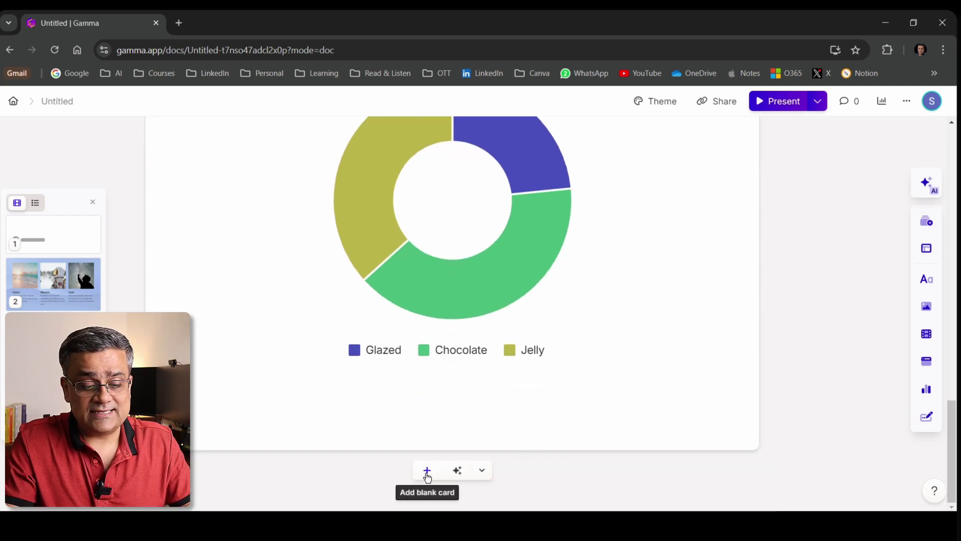
Insert the 3 numbers in circles layout, changing Vision to 70 and Goal to 3/5.
{"action": "left_click", "coordinate": [926, 249]}
{"action": "scroll", "coordinate": [790, 273], "scroll_direction": "down", "scroll_amount": 6}
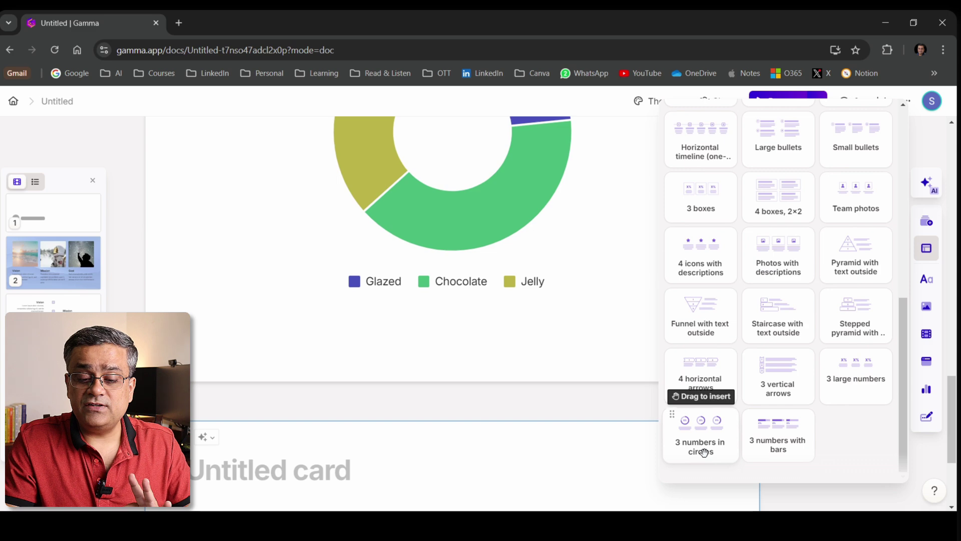
{"action": "left_click", "coordinate": [706, 443]}
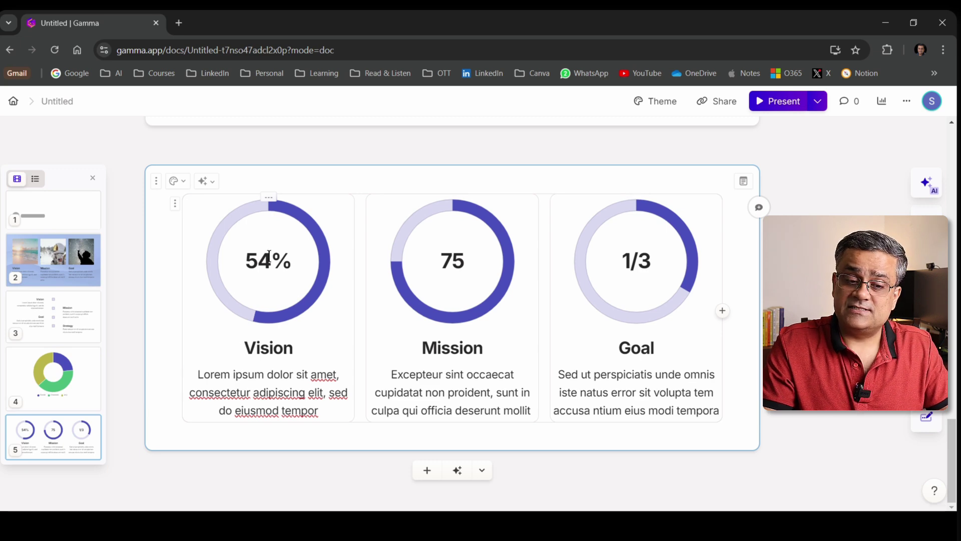
{"action": "left_click_drag", "start_coordinate": [239, 260], "coordinate": [280, 275]}
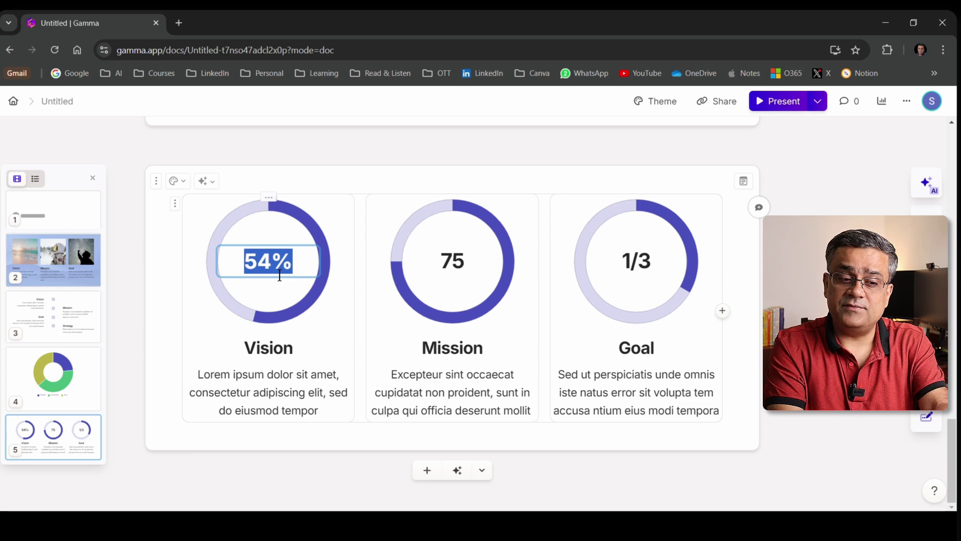
{"action": "type", "text": "70"}
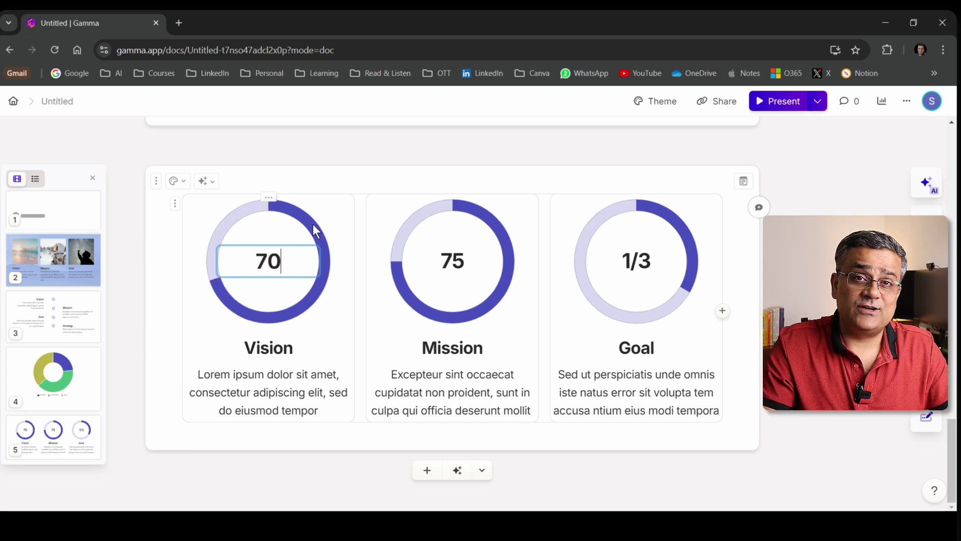
{"action": "left_click_drag", "start_coordinate": [619, 261], "coordinate": [652, 260]}
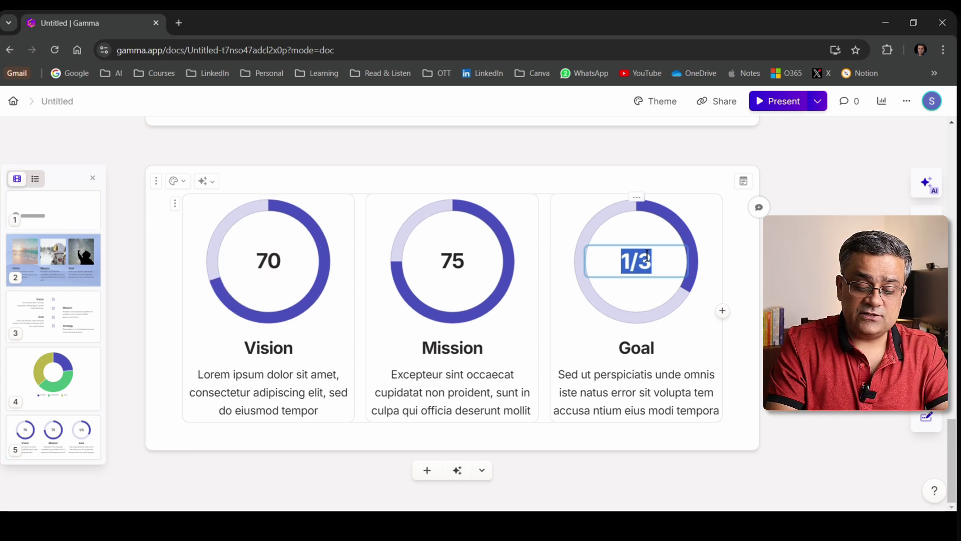
{"action": "type", "text": "3/5"}
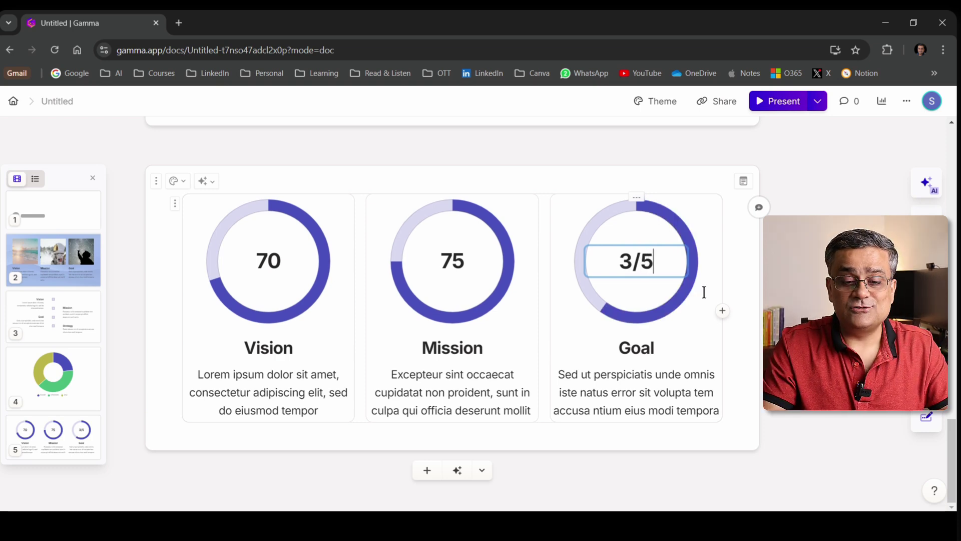
{"action": "left_click", "coordinate": [692, 313]}
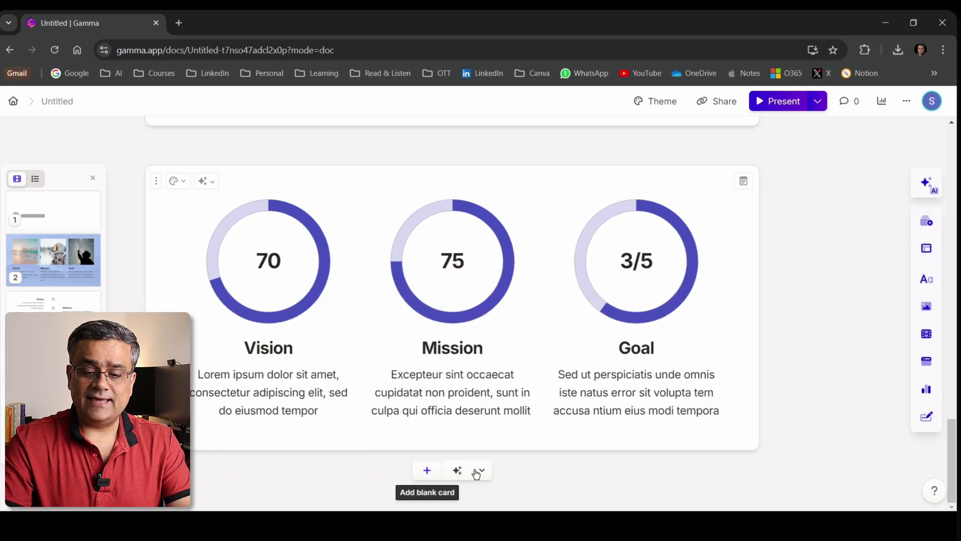
Drag the Concentric circles diagram into the blank card and close its editor.
{"action": "left_click", "coordinate": [927, 391]}
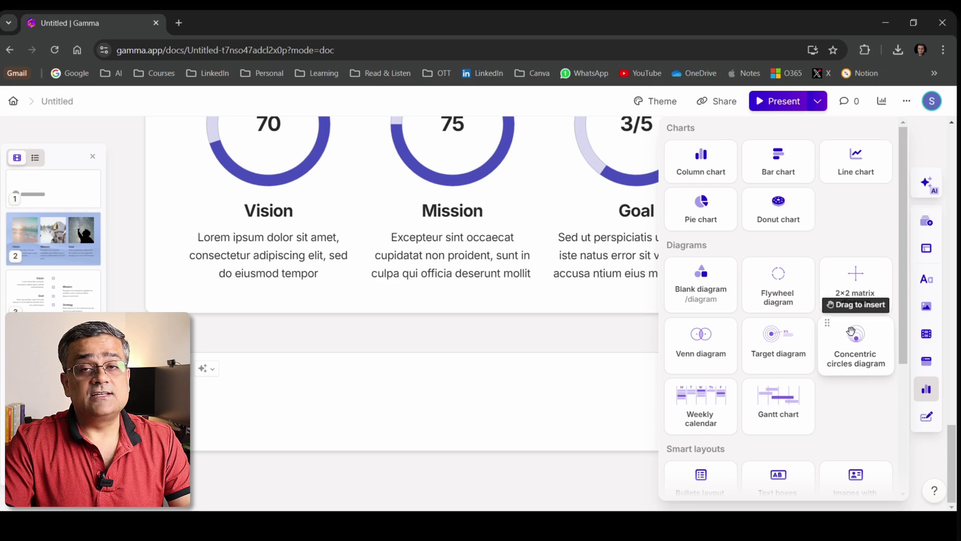
{"action": "left_click_drag", "start_coordinate": [809, 355], "coordinate": [567, 405]}
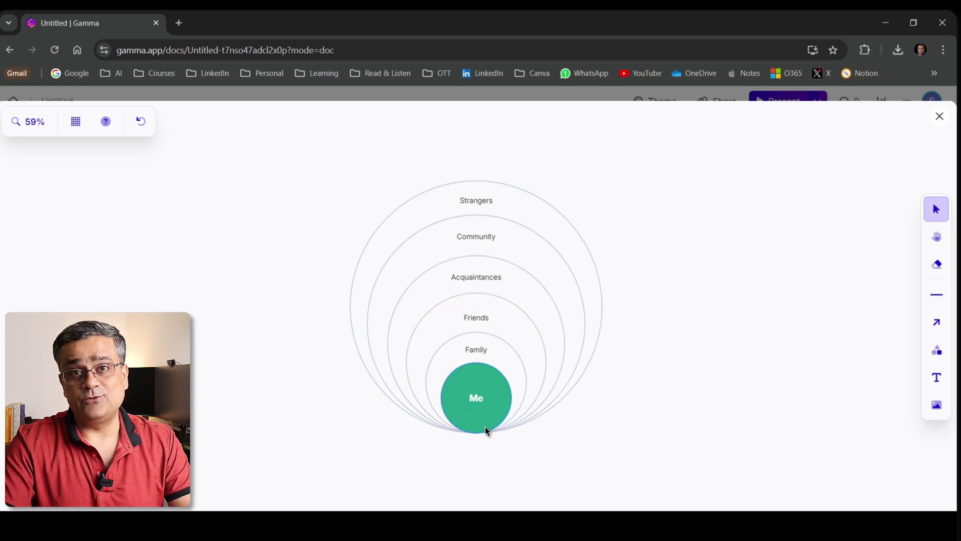
{"action": "left_click", "coordinate": [940, 117]}
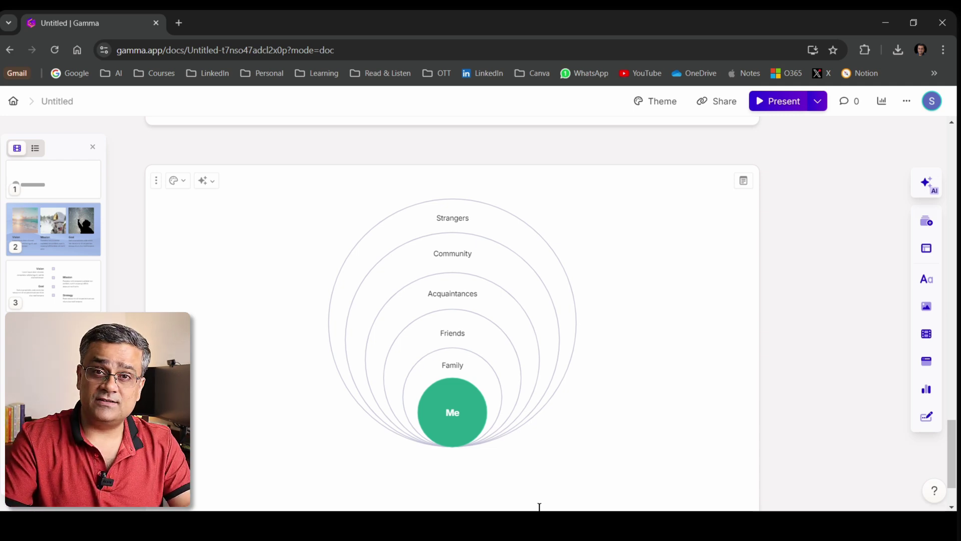
Add a new card below the diagram using the Team photos smart layout with four circular portraits.
{"action": "scroll", "coordinate": [761, 347], "scroll_direction": "down", "scroll_amount": 2}
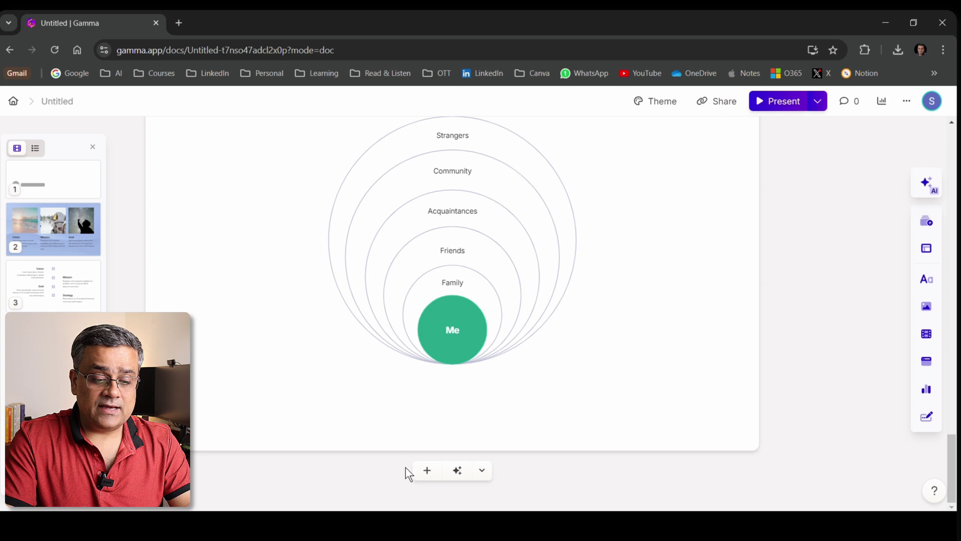
{"action": "left_click", "coordinate": [427, 470]}
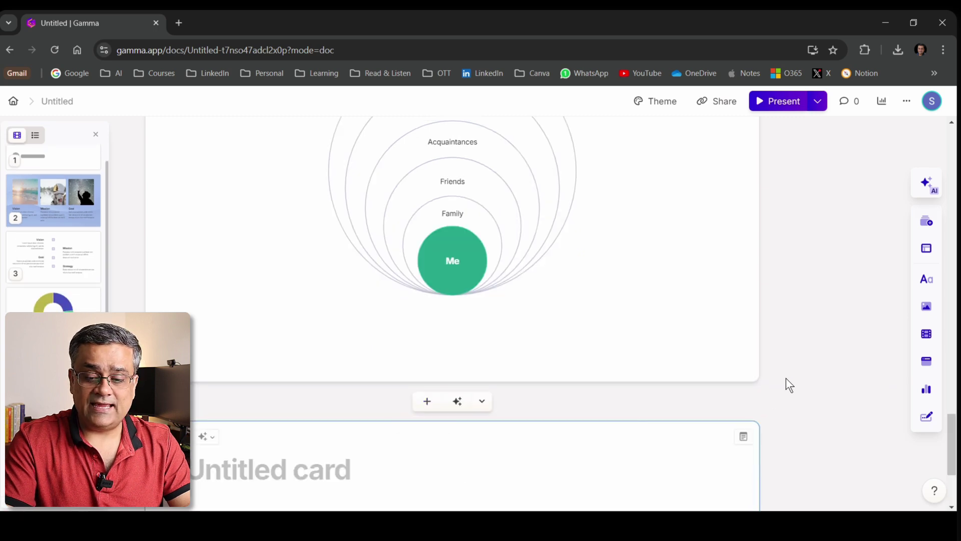
{"action": "scroll", "coordinate": [786, 377], "scroll_direction": "down", "scroll_amount": 4}
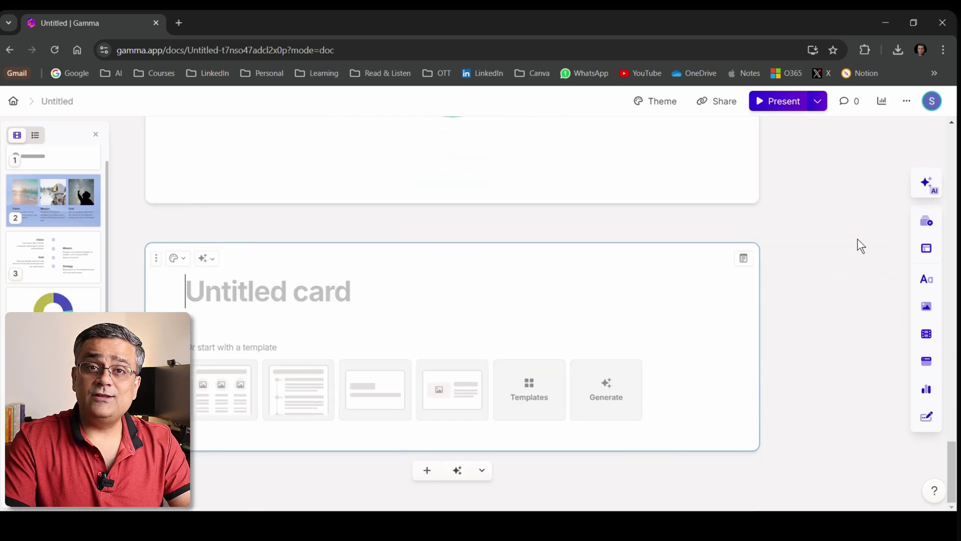
{"action": "left_click", "coordinate": [926, 249]}
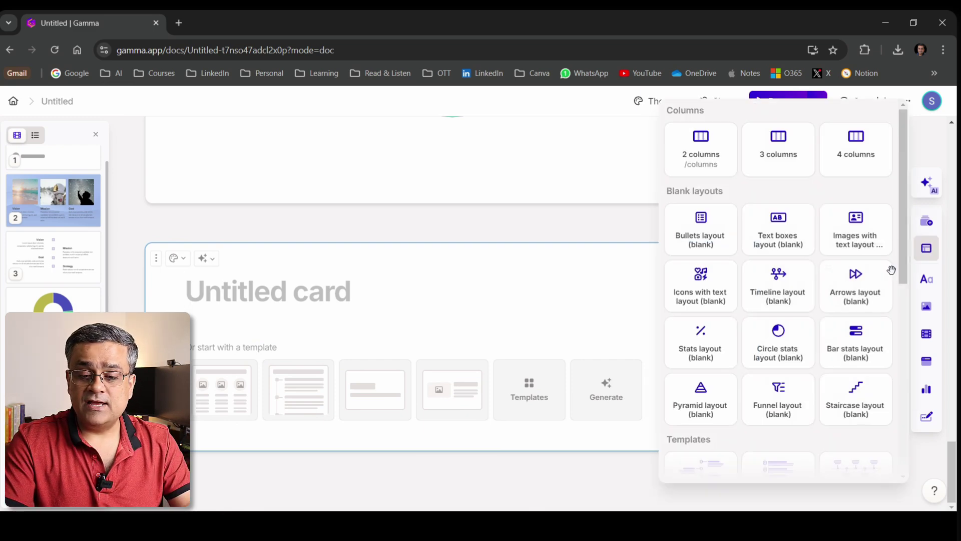
{"action": "scroll", "coordinate": [886, 279], "scroll_direction": "down", "scroll_amount": 10}
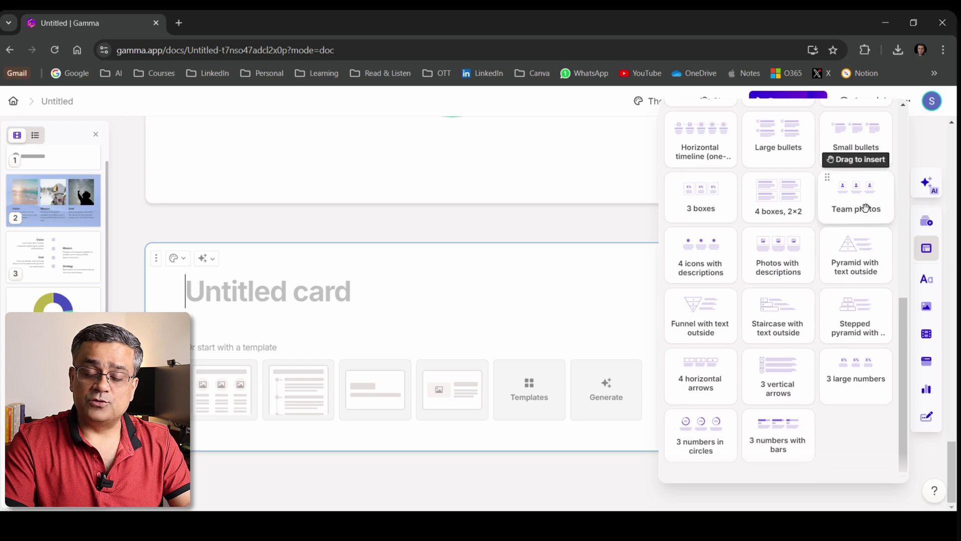
{"action": "left_click", "coordinate": [866, 207]}
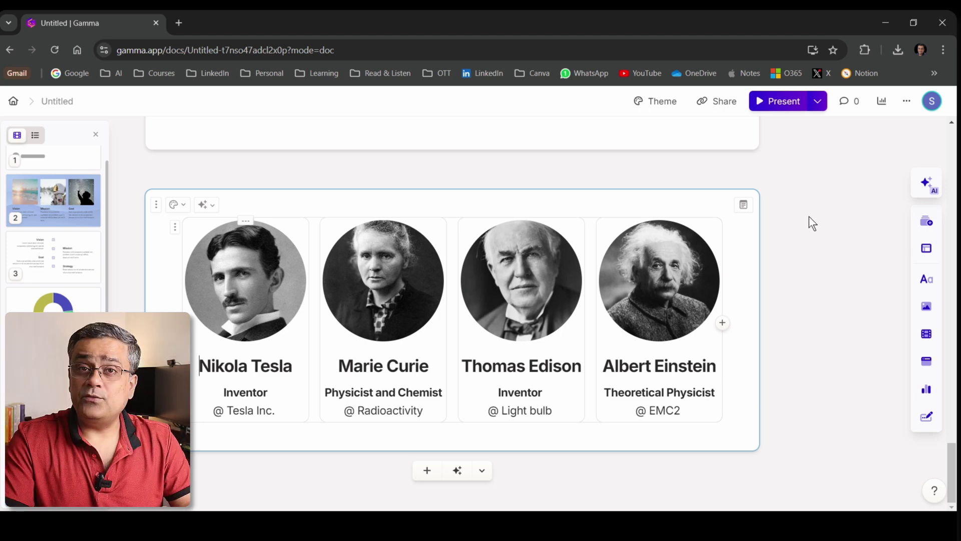
{"action": "left_click", "coordinate": [908, 105]}
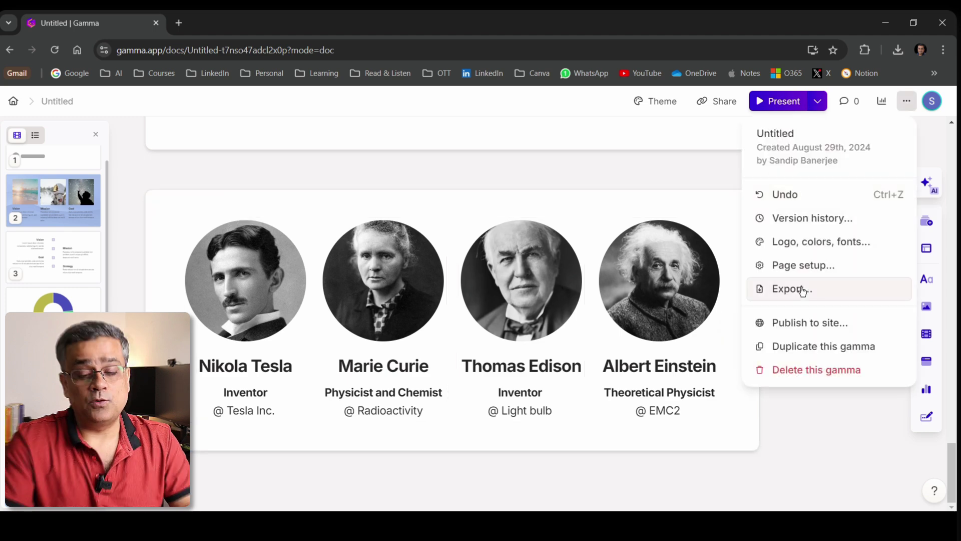
Export the document to PowerPoint and open the downloaded Untitled.pptx.
{"action": "left_click", "coordinate": [803, 291]}
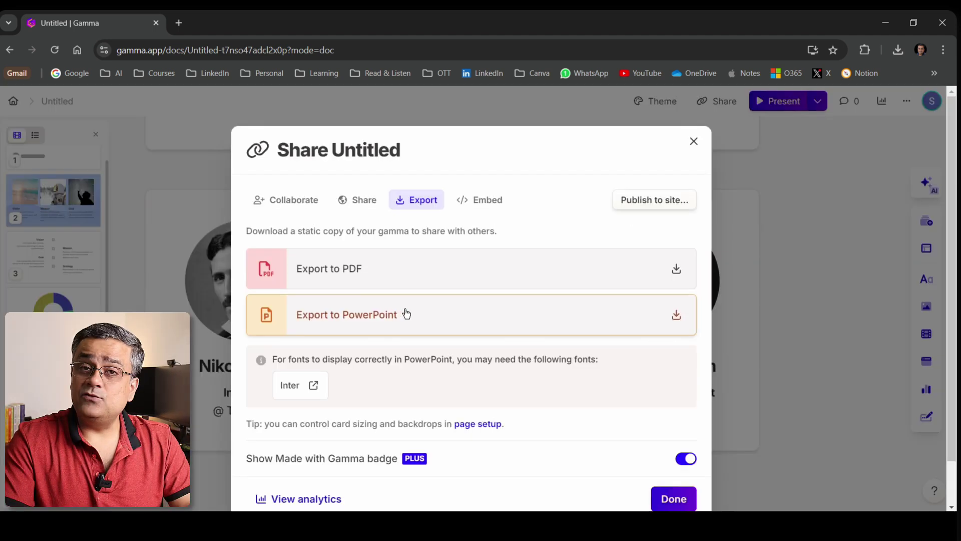
{"action": "left_click", "coordinate": [342, 319]}
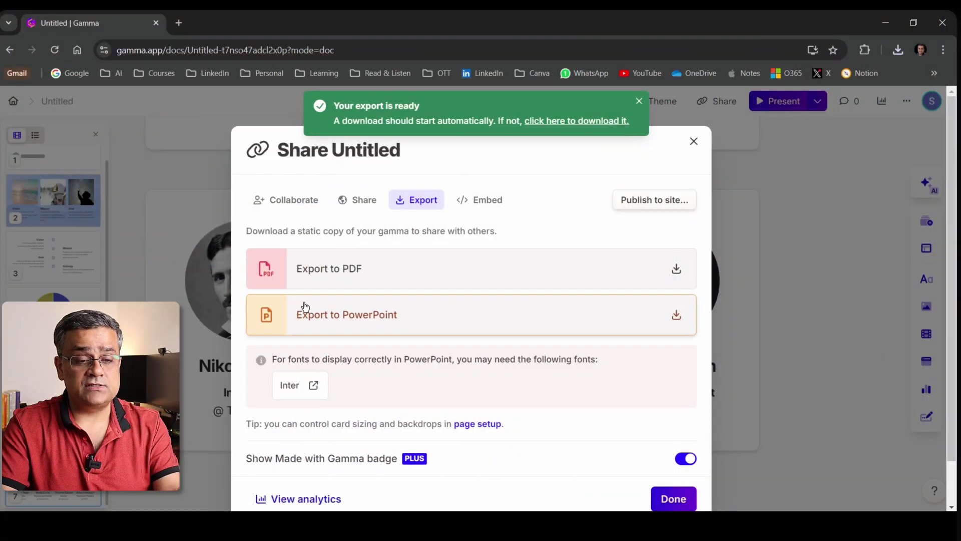
{"action": "left_click", "coordinate": [895, 51]}
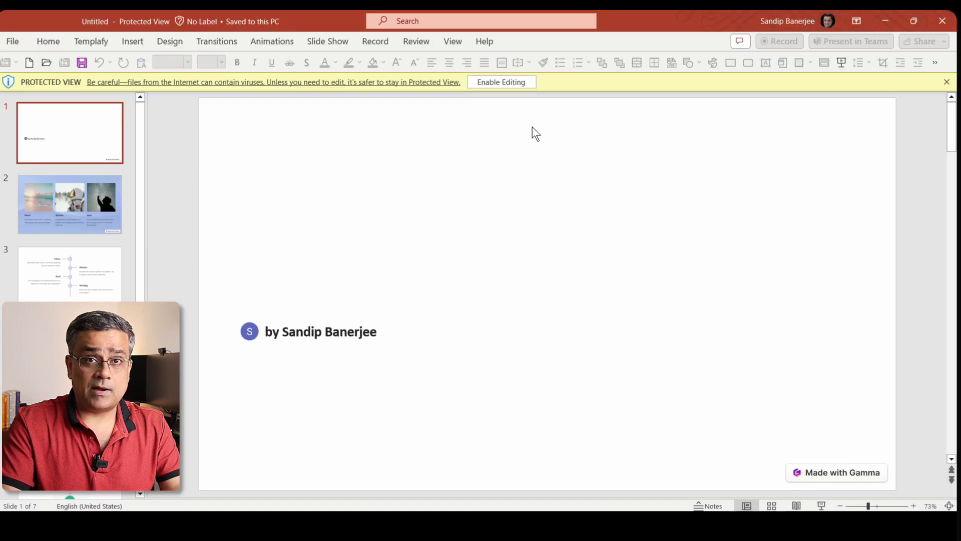
Enable editing of the deck and browse the slides, returning to slide 2.
{"action": "left_click", "coordinate": [497, 85]}
{"action": "left_click", "coordinate": [53, 189]}
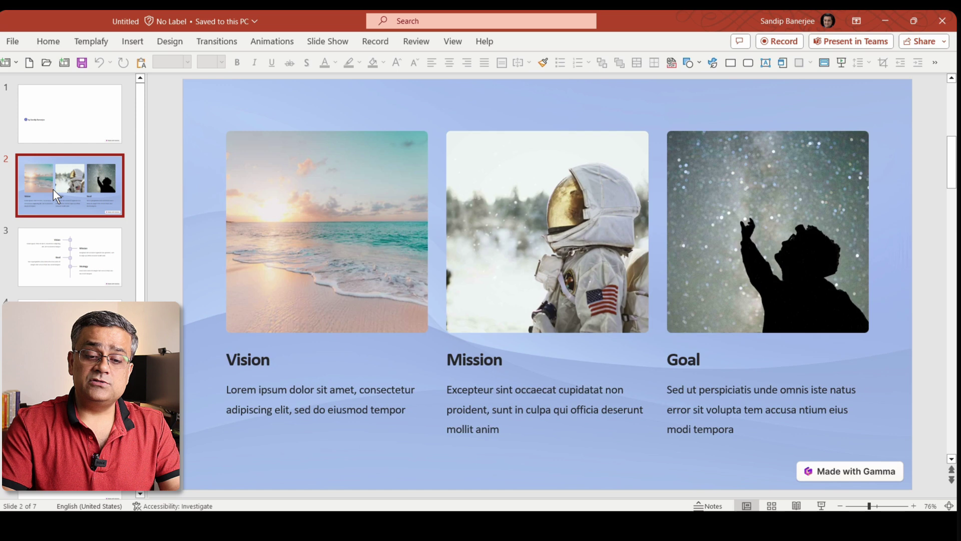
{"action": "key", "text": "Down"}
{"action": "key", "text": "Down"}
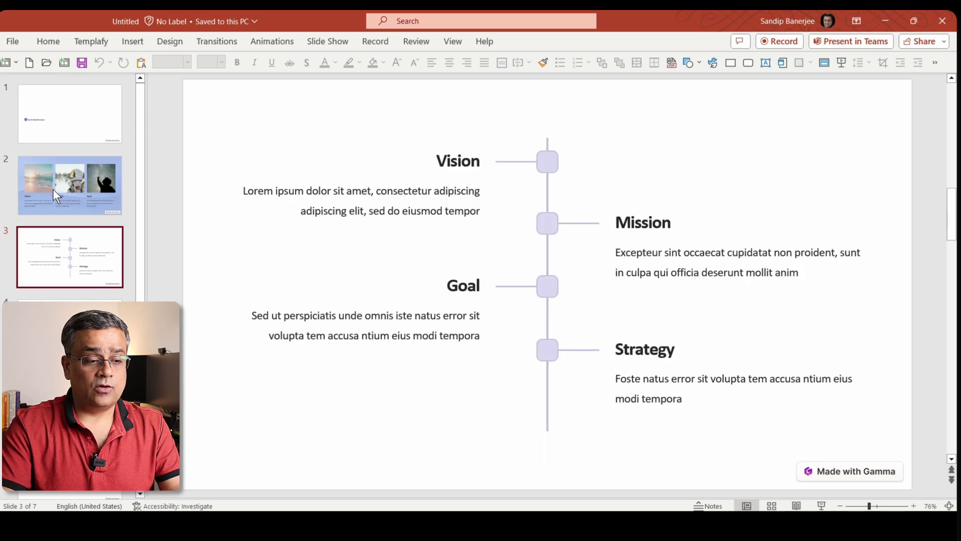
{"action": "key", "text": "Down"}
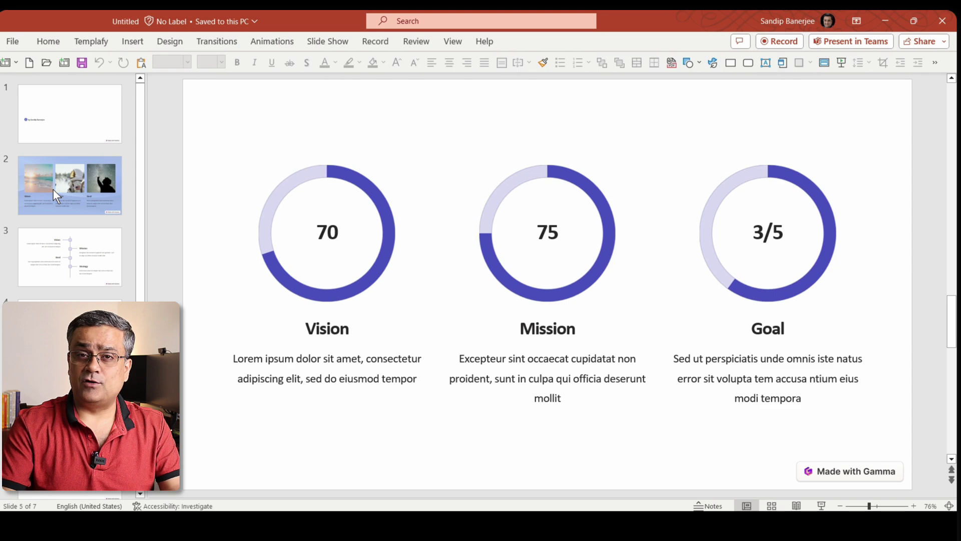
{"action": "key", "text": "Up"}
{"action": "key", "text": "Up"}
{"action": "left_click", "coordinate": [75, 172]}
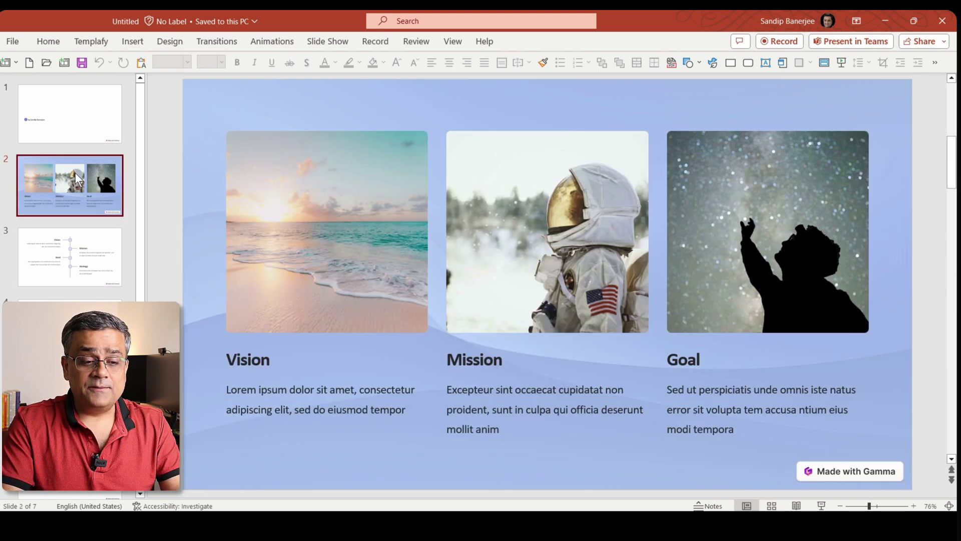
Replace part of the Vision description with 'dk;fnr' and delete the Made with Gamma badge.
{"action": "left_click", "coordinate": [291, 386]}
{"action": "left_click_drag", "start_coordinate": [312, 410], "coordinate": [227, 409]}
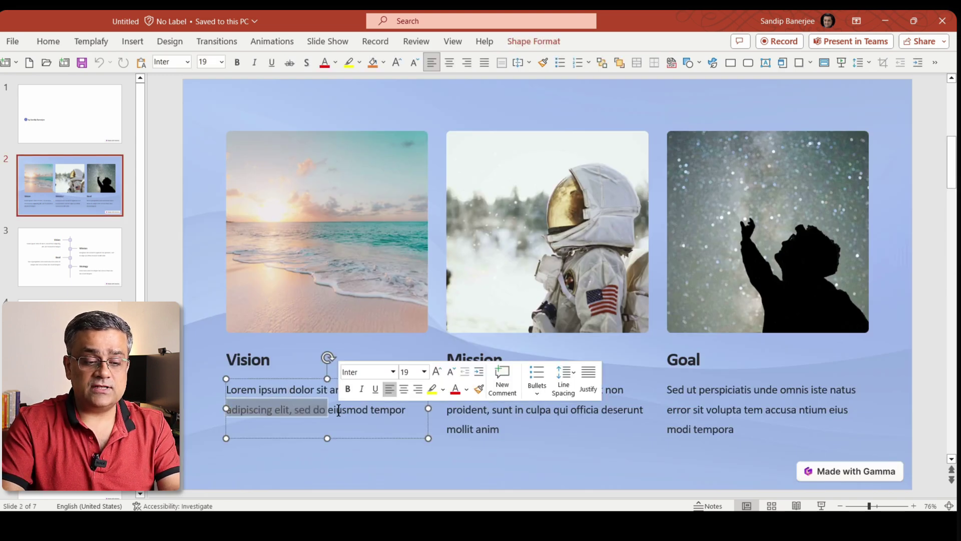
{"action": "type", "text": "dk;fnrkngrkngeiusmod"}
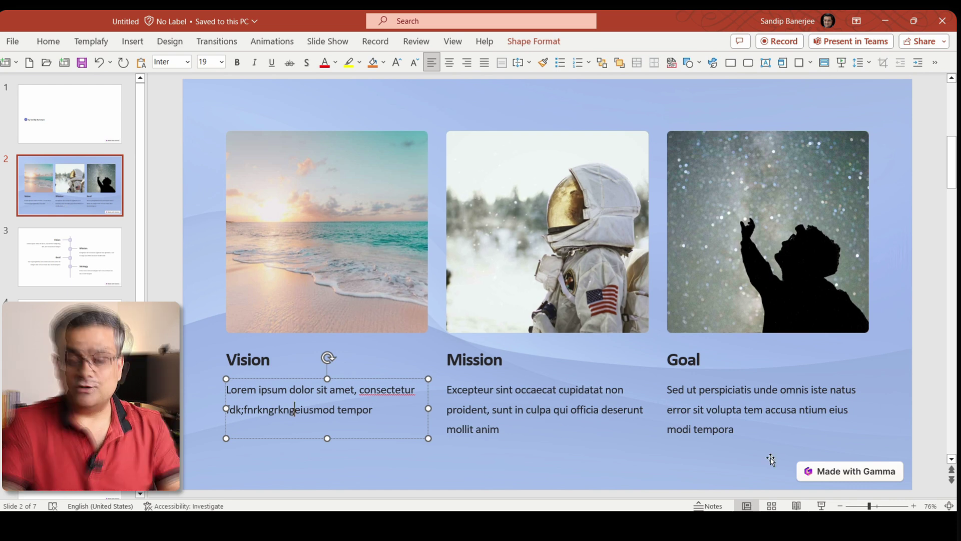
{"action": "left_click", "coordinate": [863, 475]}
{"action": "key", "text": "Delete"}
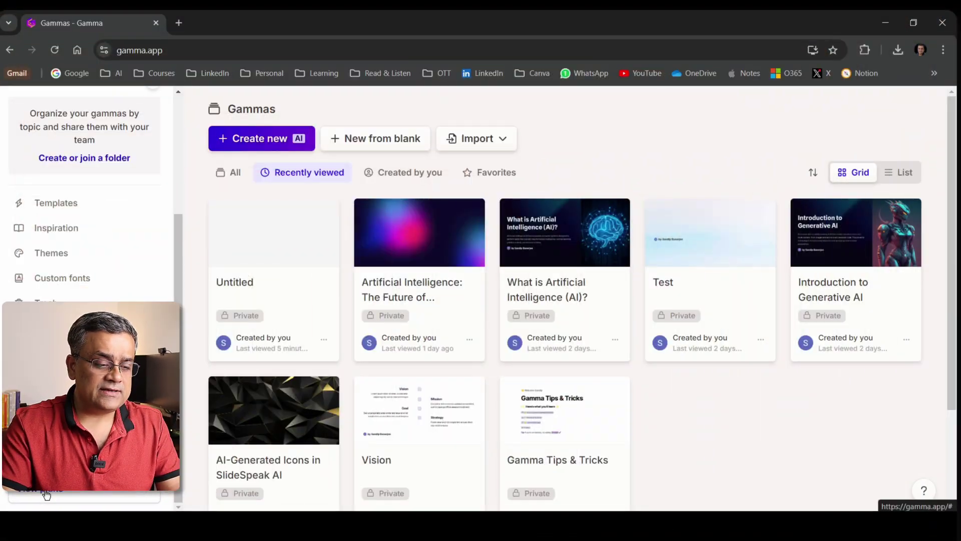
Show the upgrade plans dialog listing Plus at ₹400 and Pro at ₹750 per seat monthly.
{"action": "left_click", "coordinate": [45, 493]}
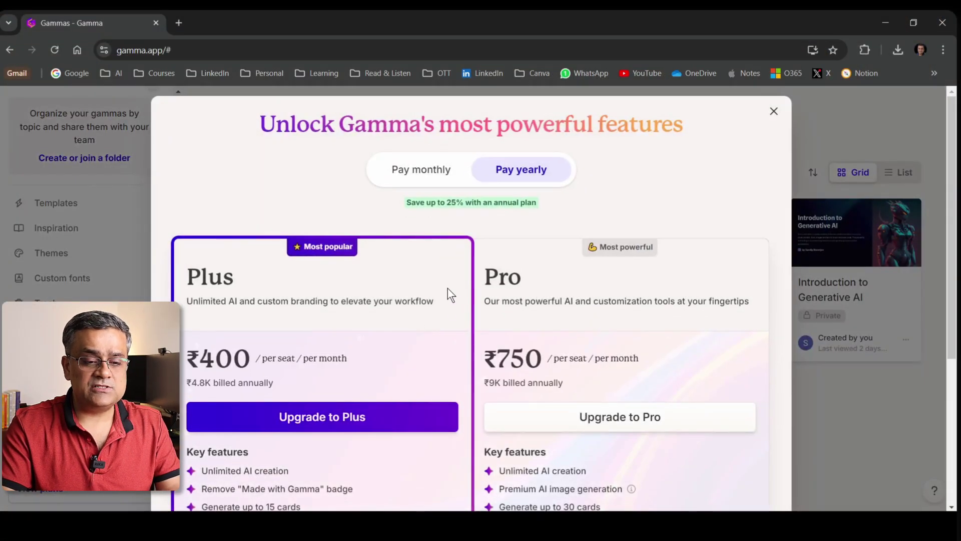
{"action": "scroll", "coordinate": [304, 349], "scroll_direction": "down", "scroll_amount": 3}
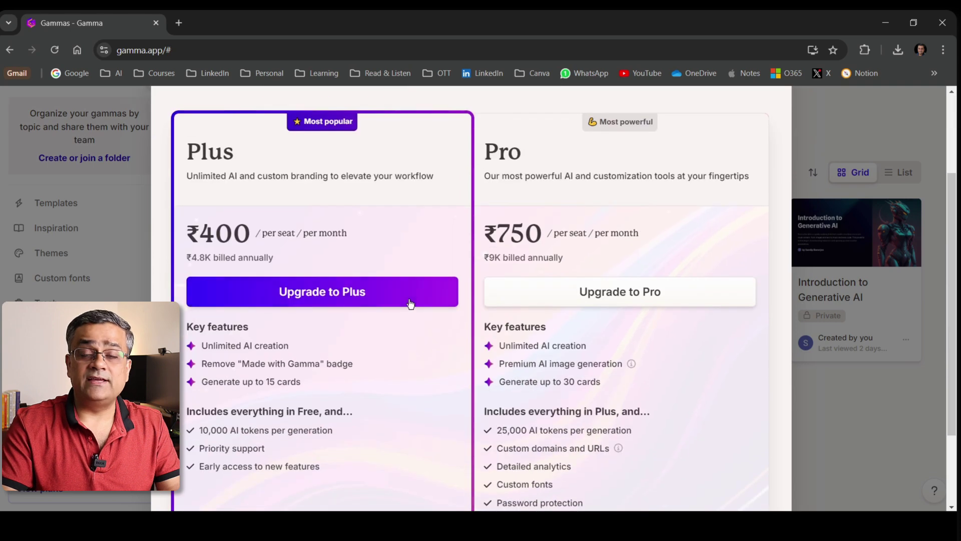